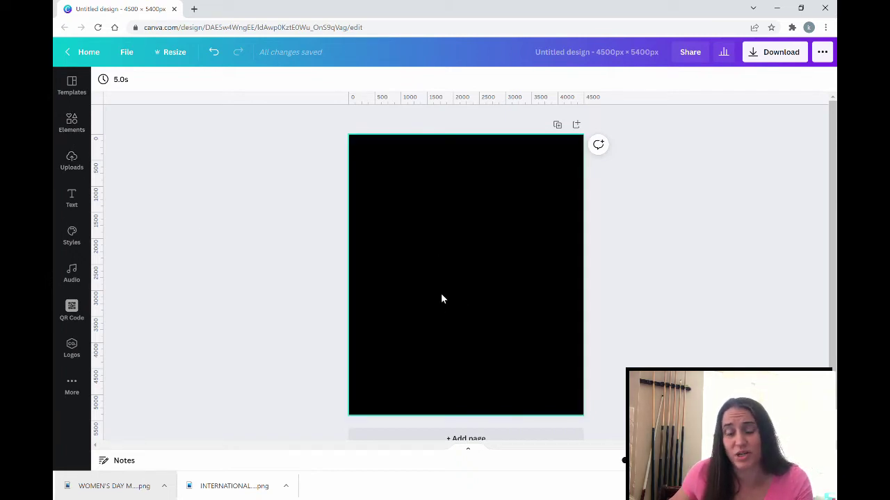
- Add the solid red heart graphic to the black page
click(72, 132)
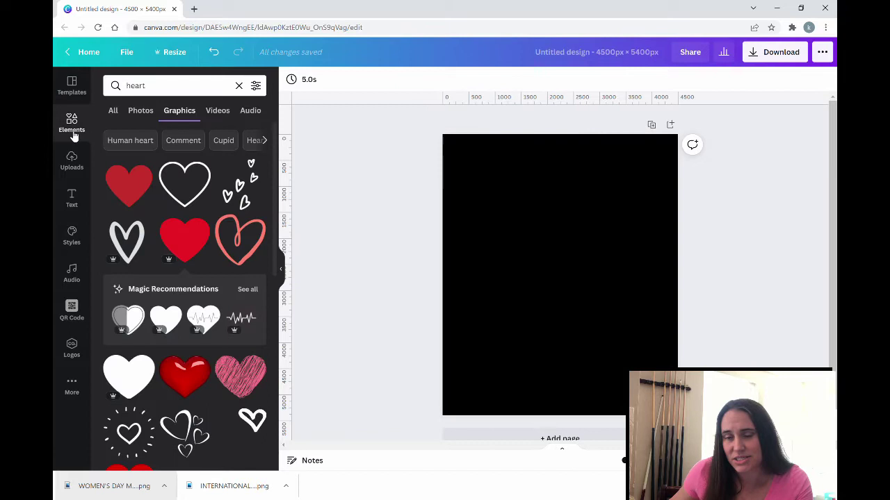
click(193, 243)
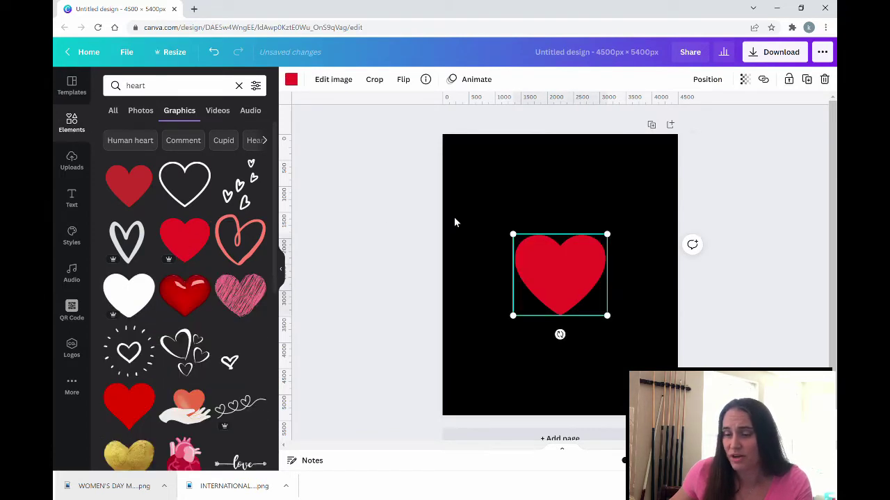
click(302, 267)
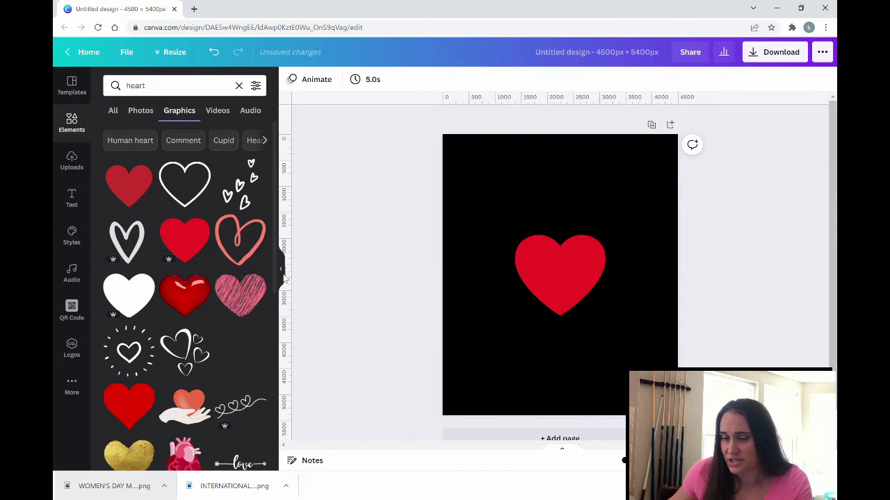
- Enlarge the red heart and position it across the page's upper area
click(281, 269)
click(497, 264)
drag(513, 234, 580, 177)
drag(418, 176, 369, 142)
drag(479, 218, 468, 229)
click(500, 367)
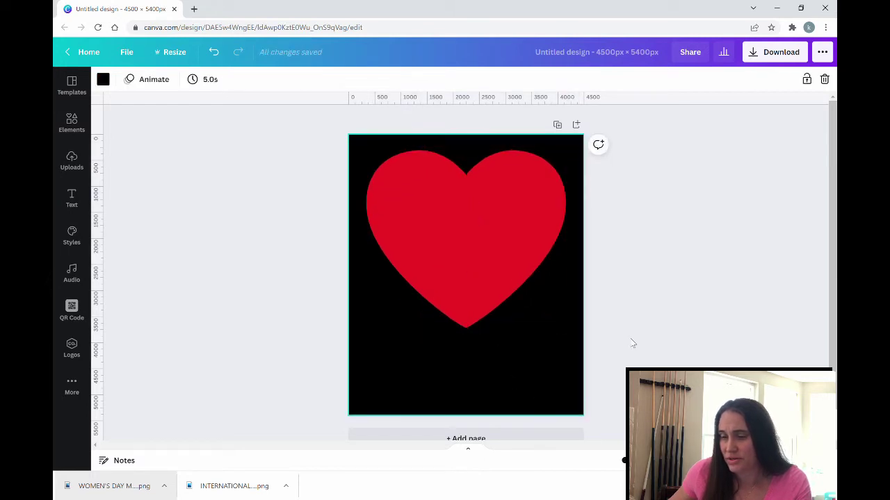
- Add a 'pickleball' graphic from Elements onto the heart and shrink it to about 660 × 660 px
click(73, 125)
click(104, 92)
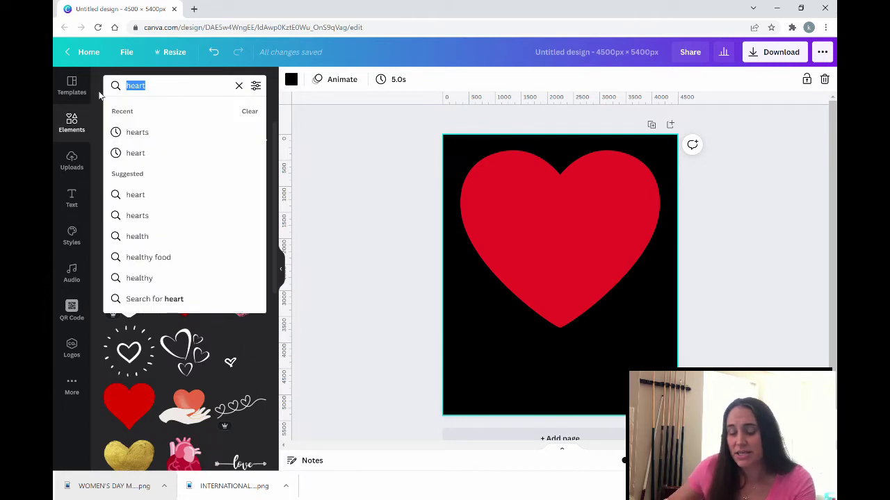
text(pi)
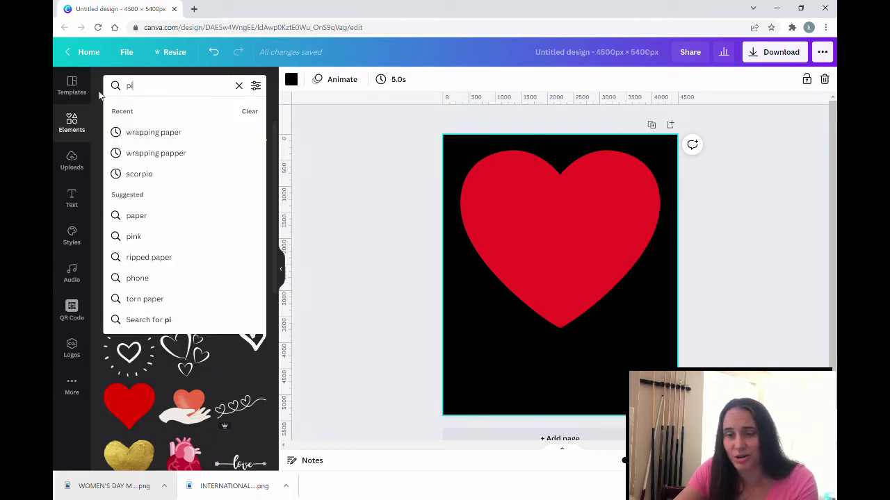
text(ckleb)
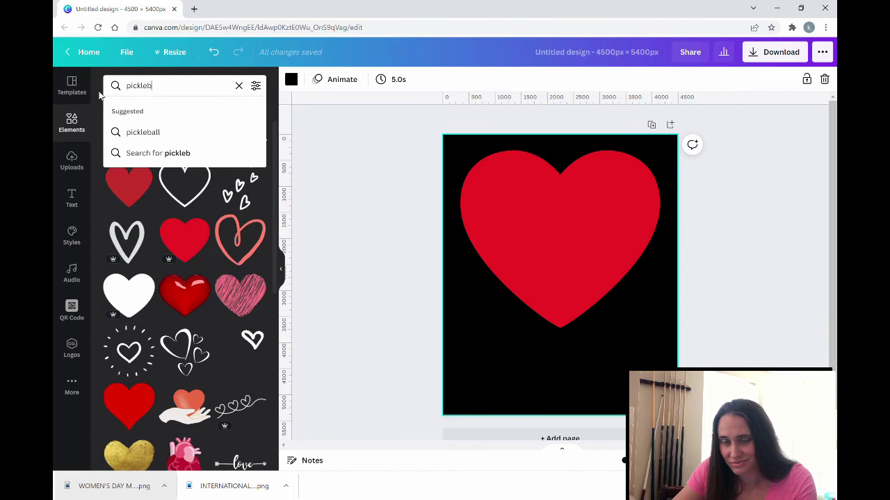
text(all)
key(Return)
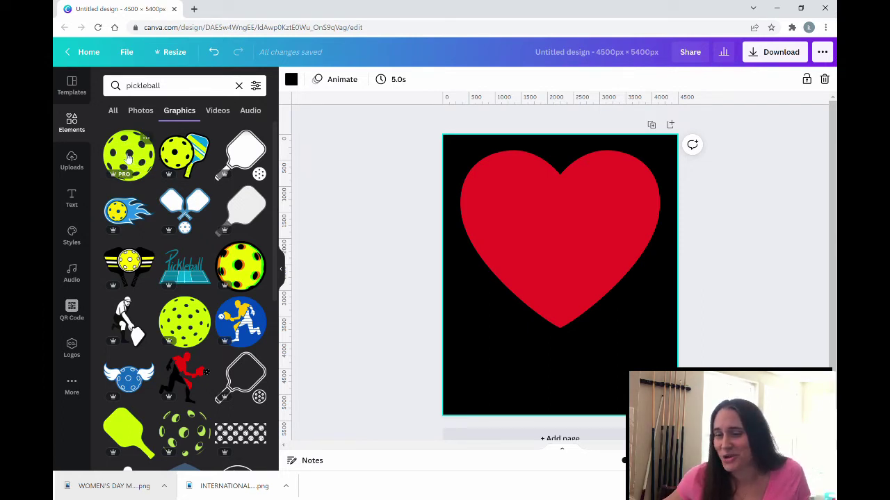
click(128, 157)
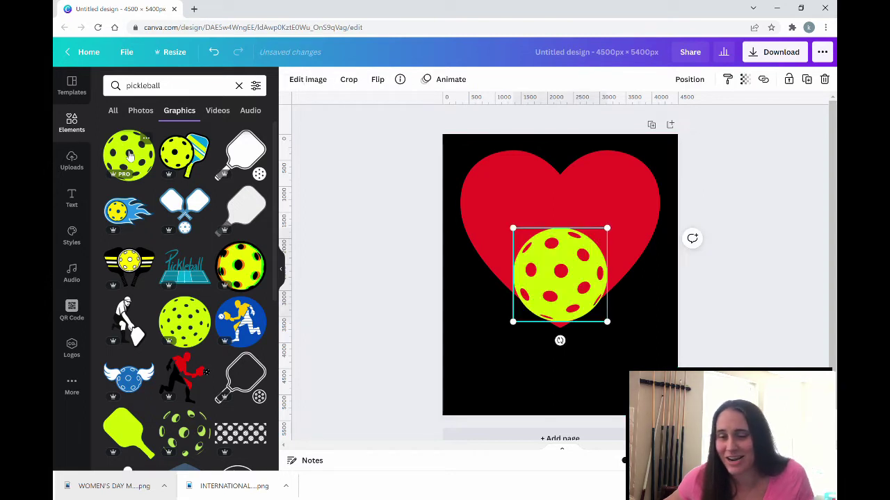
click(283, 268)
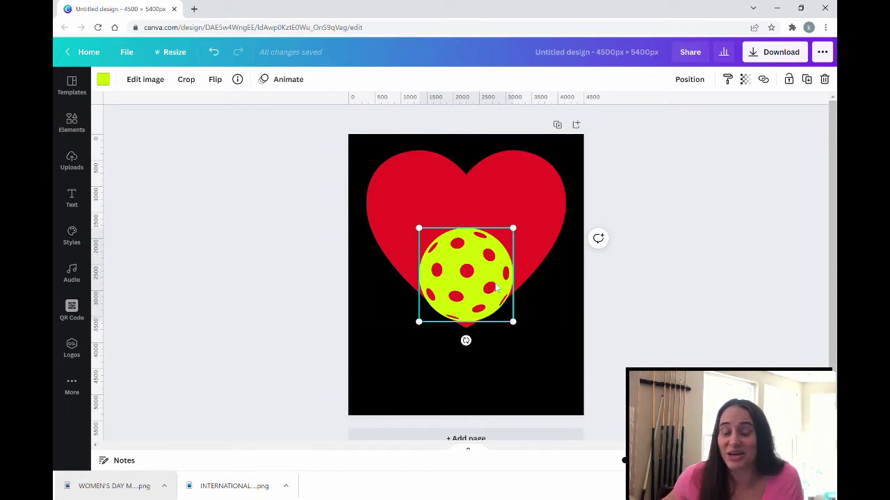
drag(515, 324, 466, 264)
- Nudge the small pickleball three steps down and three steps right with the arrow keys
click(467, 264)
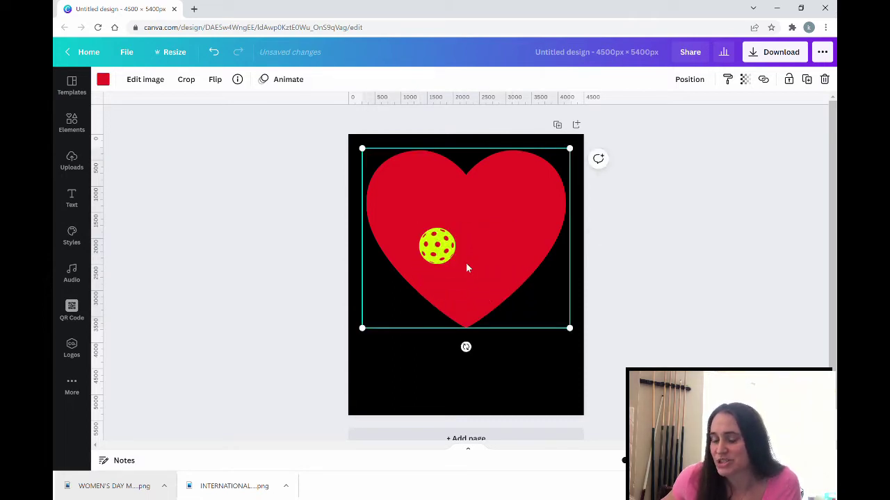
double_click(466, 264)
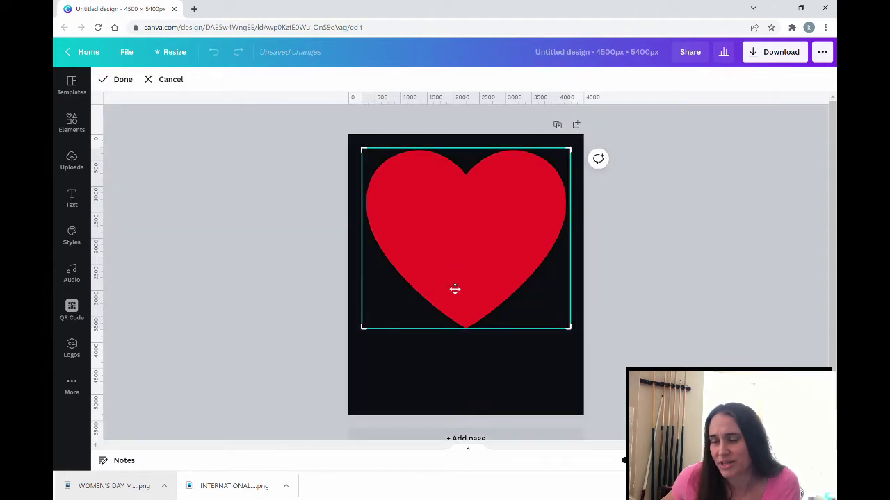
click(409, 352)
click(436, 251)
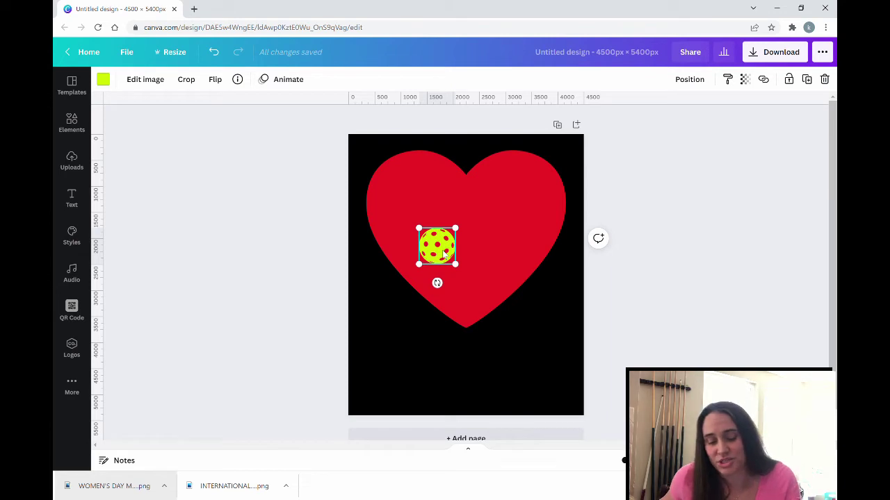
key(Down)
key(Right)
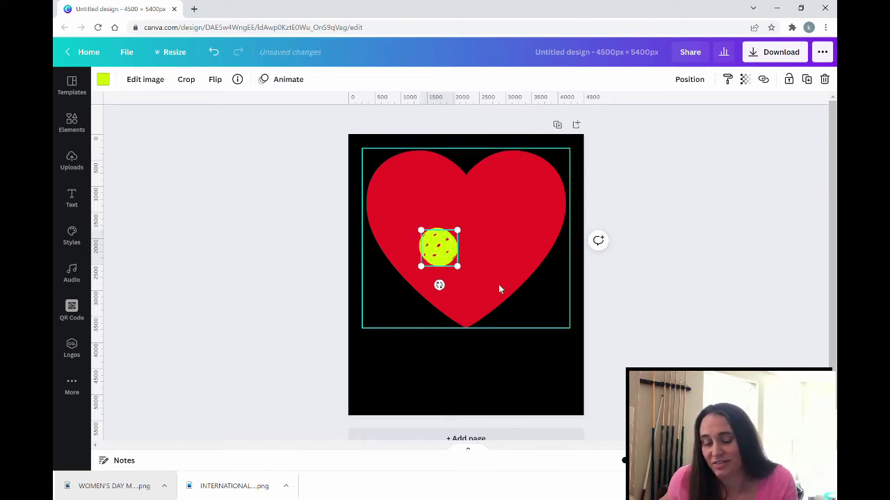
key(Down)
key(Right)
key(Down)
key(Right)
key(Down)
key(Right)
key(Down)
key(Right)
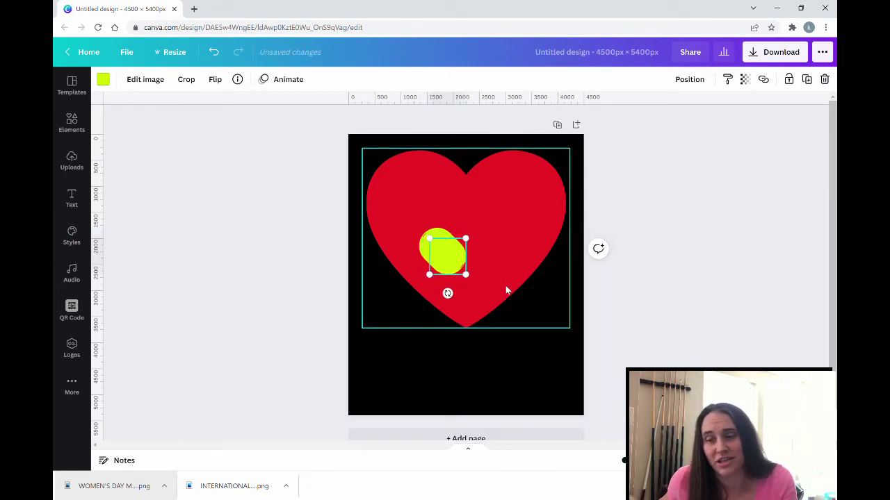
key(Down)
key(Right)
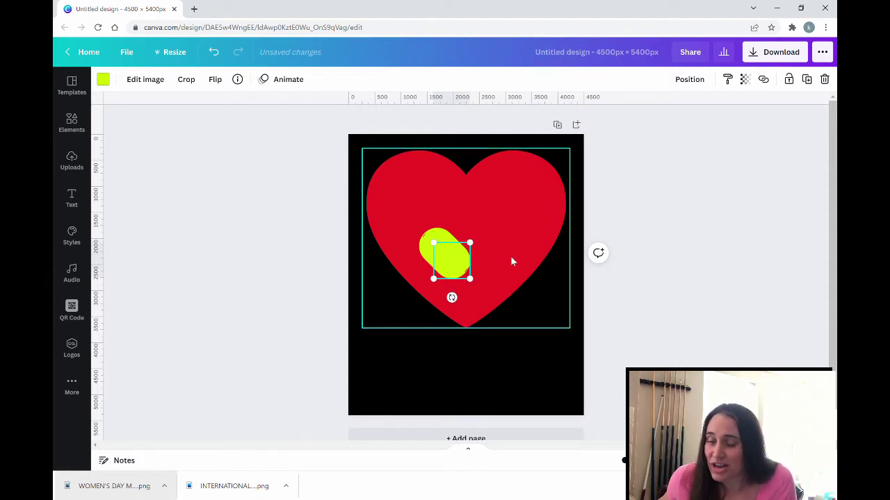
- Move the pickleball up and right, then paste a copy toward the heart's right side
click(512, 258)
click(466, 252)
drag(466, 252, 497, 185)
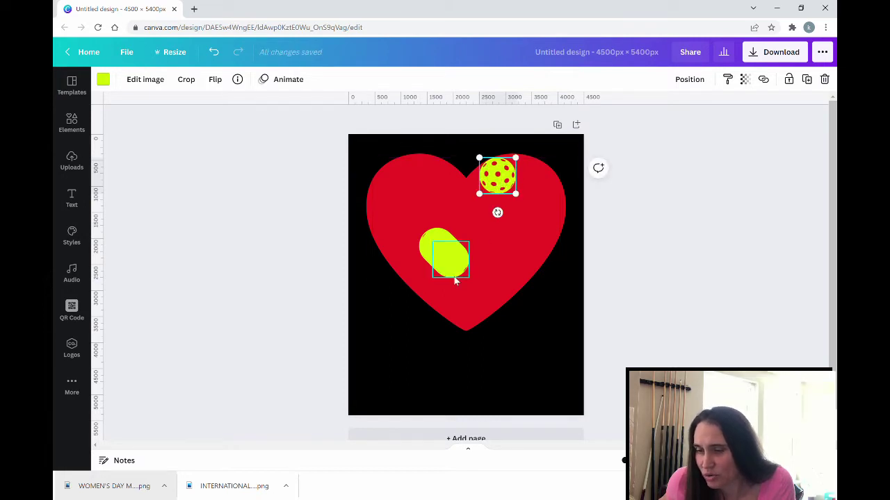
click(453, 270)
key(ctrl+v)
drag(508, 275, 526, 280)
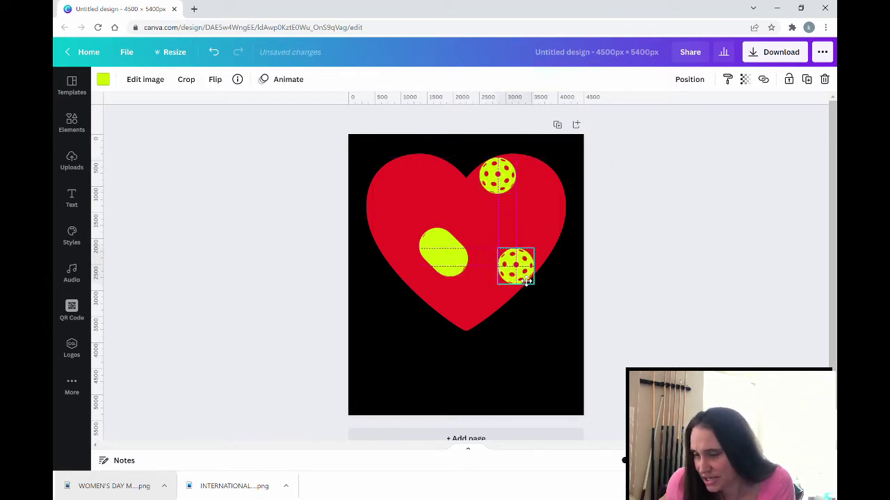
- Place pasted pickleball copies in the heart's upper right, upper area and lower middle
click(450, 258)
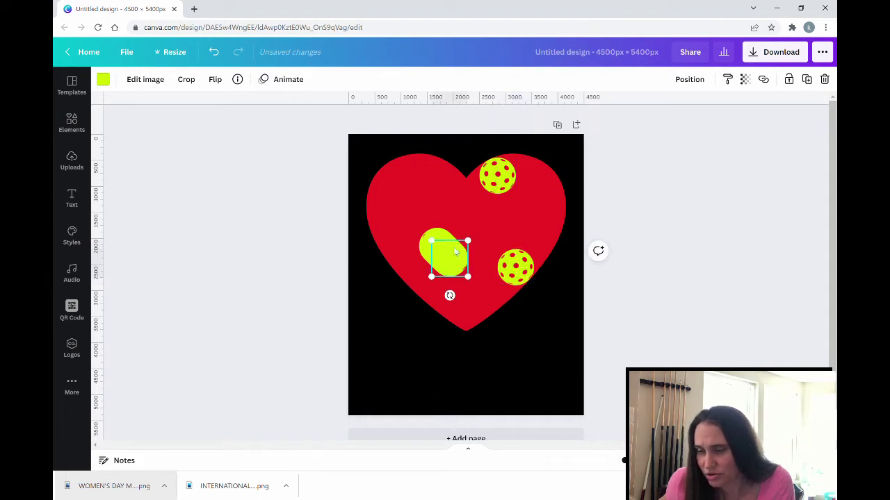
drag(456, 253, 551, 214)
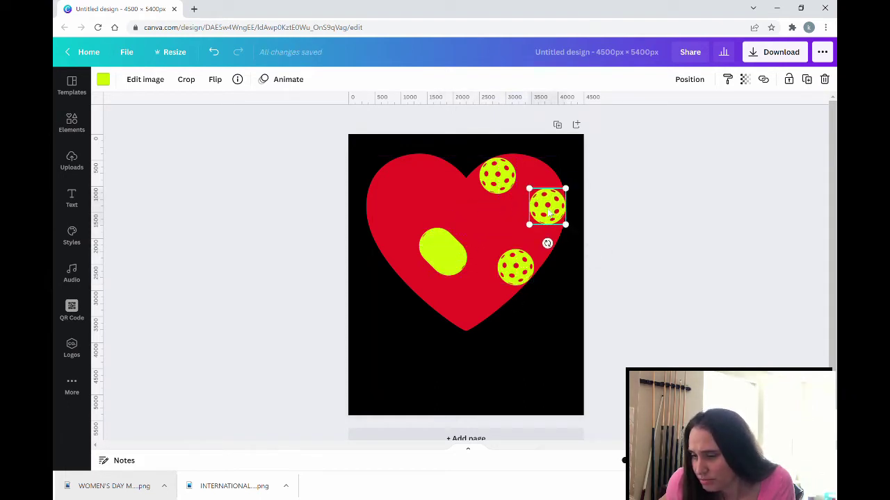
key(ctrl+v)
drag(429, 223, 396, 208)
key(ctrl+v)
drag(444, 255, 435, 175)
key(ctrl+v)
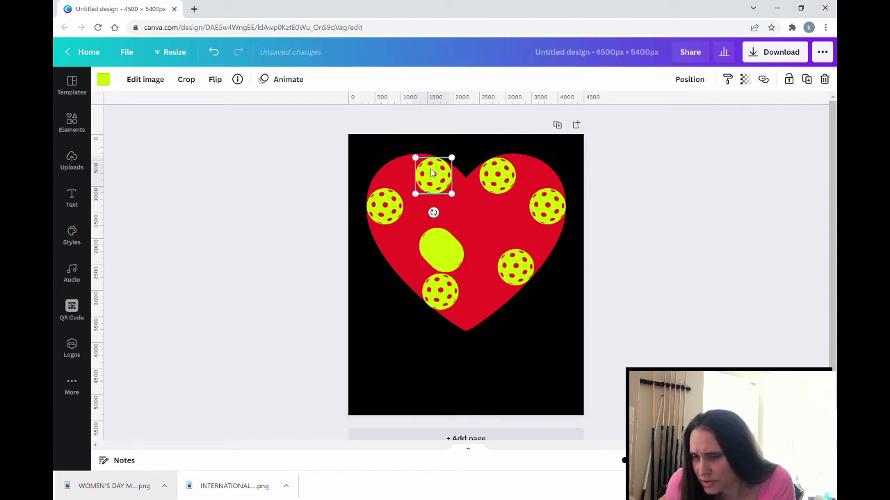
- Paste four more pickleball copies onto the heart
click(479, 235)
key(ctrl+v)
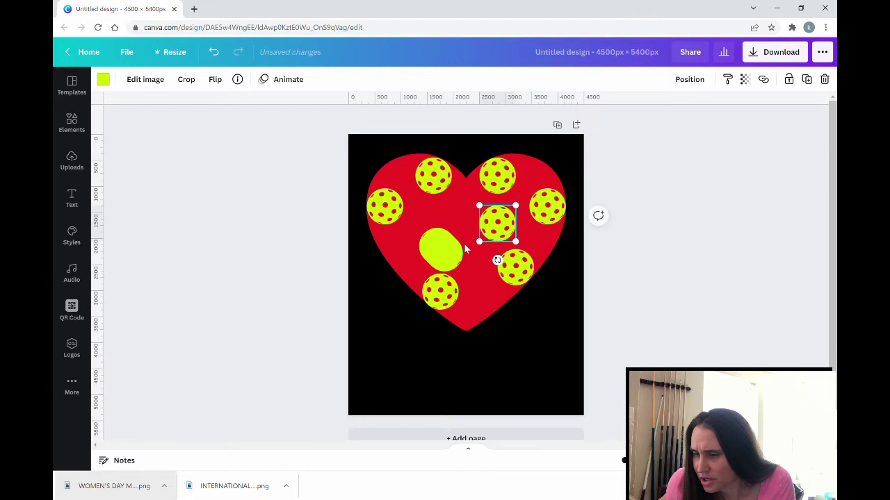
key(ctrl+v)
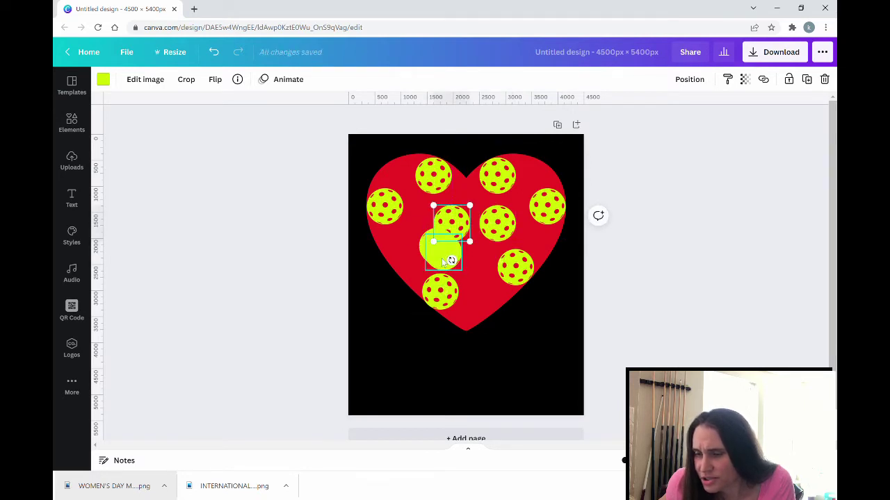
key(ctrl+v)
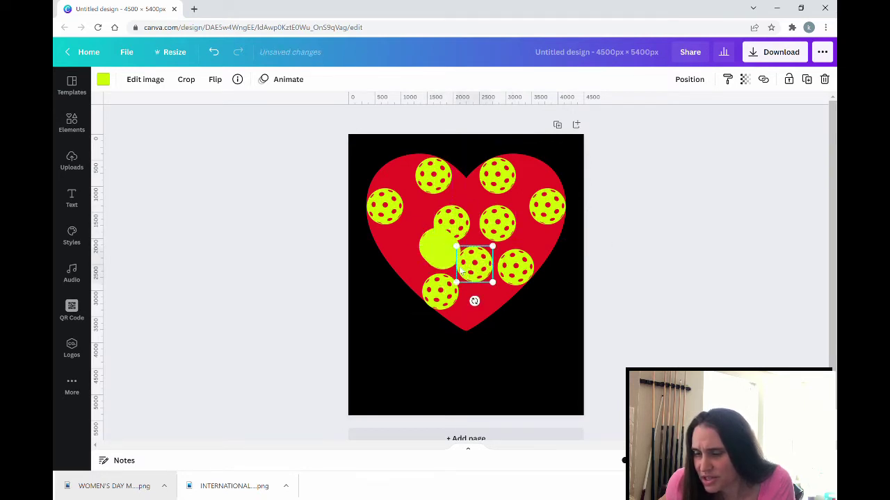
key(ctrl+v)
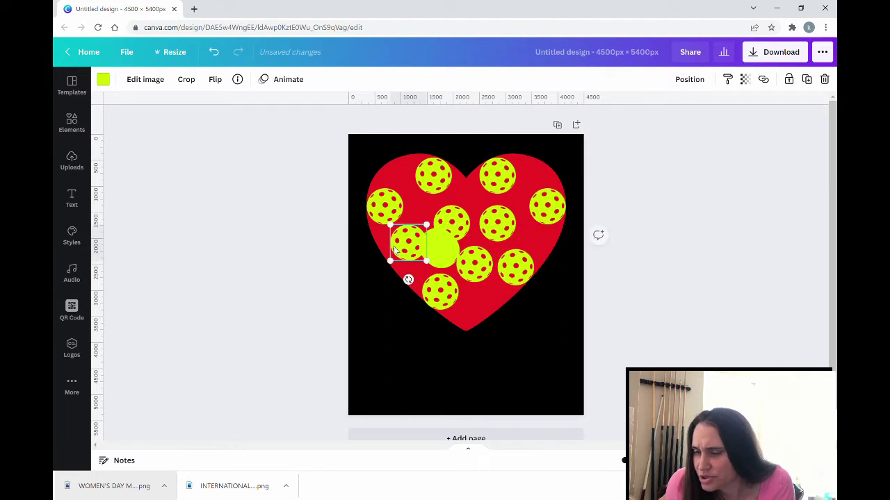
- Spread out the pasted copies and even the spacing between the pickleballs
click(540, 301)
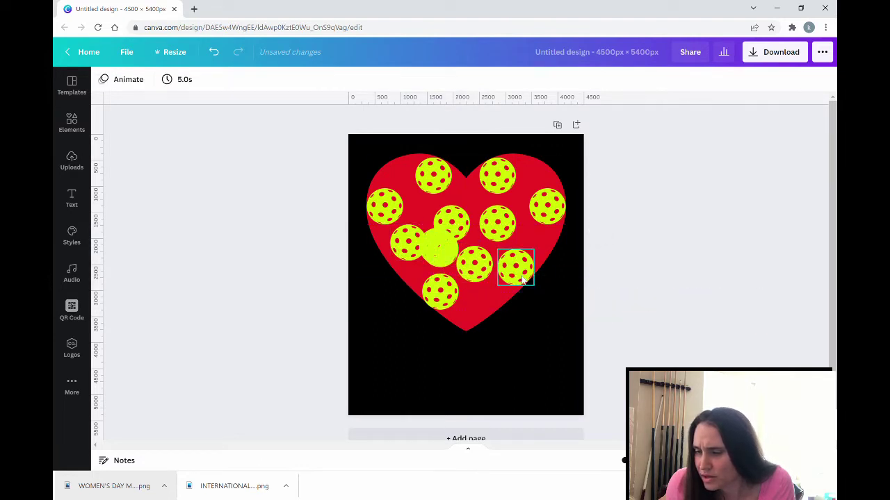
click(438, 251)
click(540, 276)
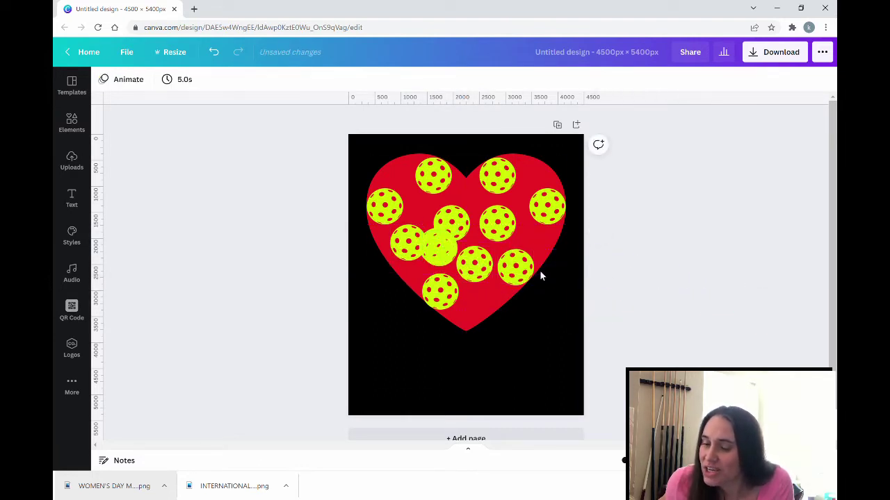
click(444, 243)
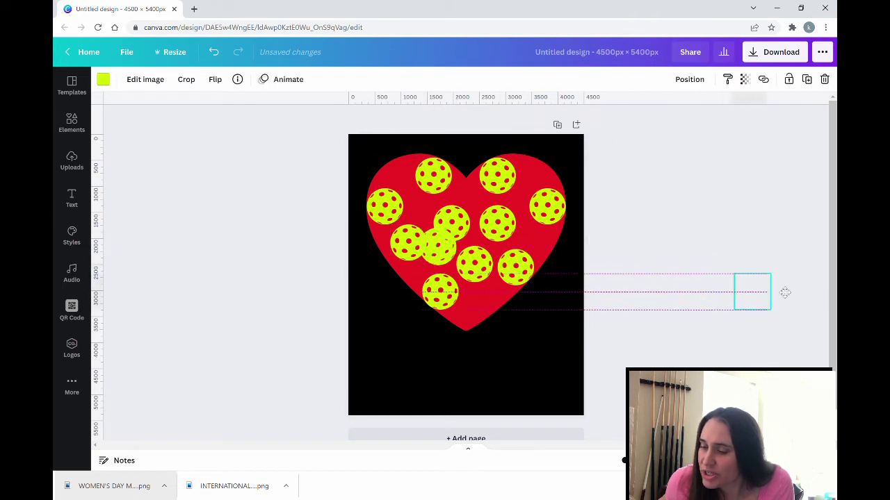
click(695, 290)
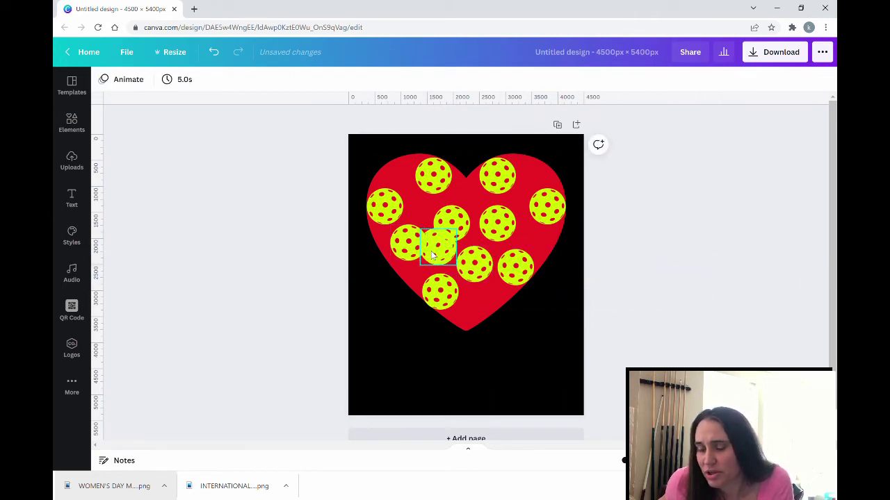
drag(426, 251, 707, 310)
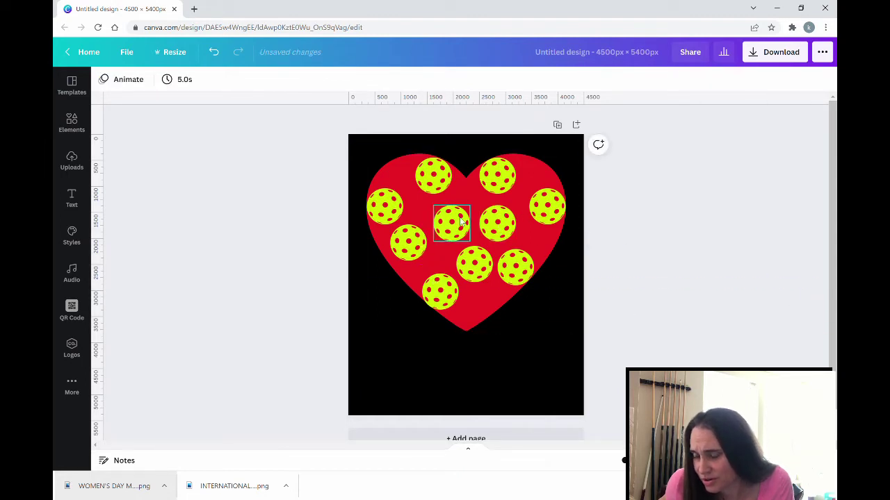
drag(453, 225, 495, 215)
drag(482, 262, 475, 256)
click(691, 280)
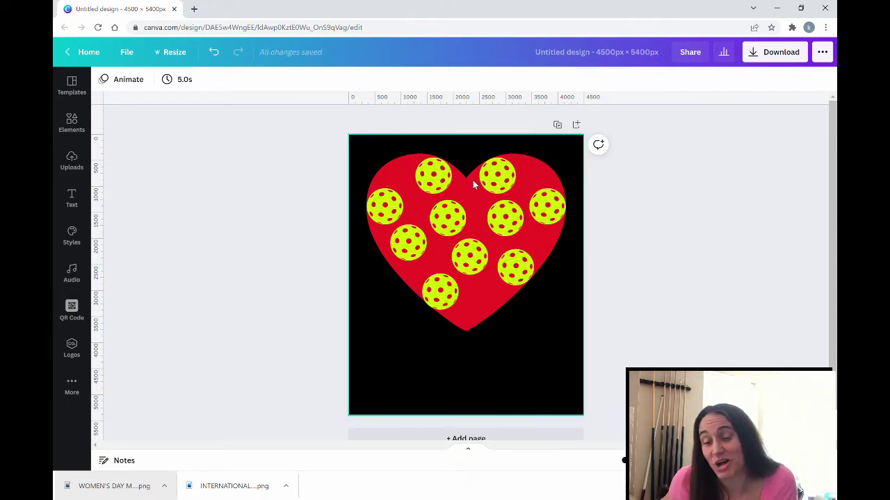
- Shrink a pickleball to a small size and place it beside the bottom-left ball
click(472, 263)
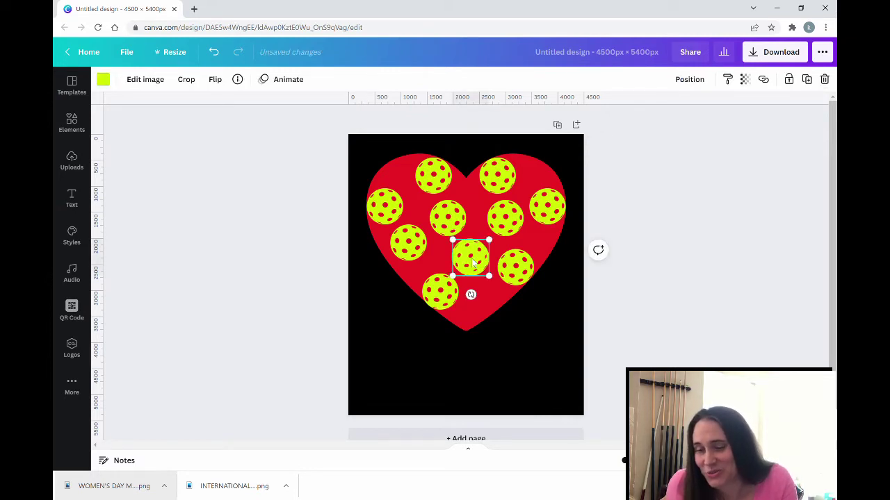
drag(472, 262, 438, 260)
click(655, 324)
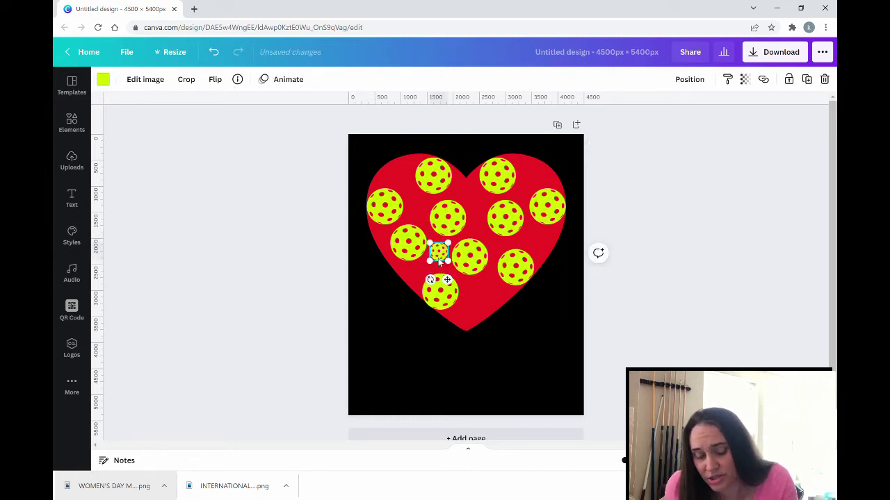
drag(438, 261, 440, 264)
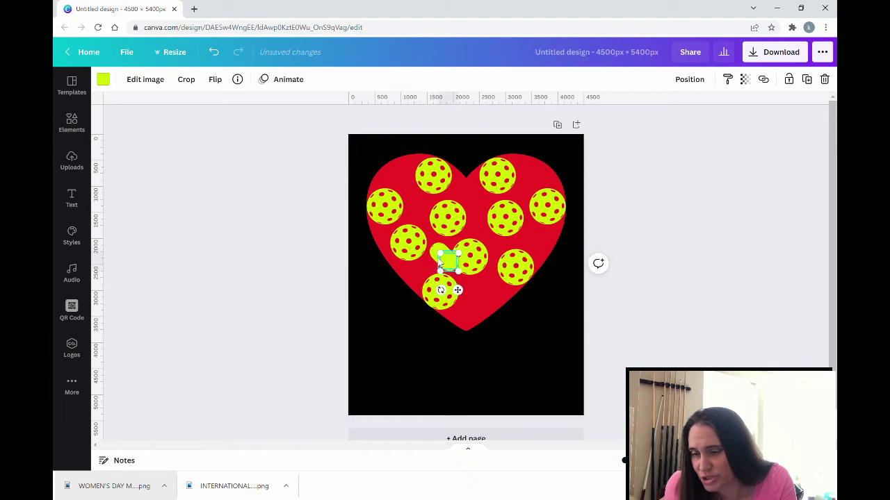
click(665, 287)
- Move the small pickleball near the top and duplicate it twice with Ctrl+D
drag(451, 269, 486, 216)
key(ctrl+d)
key(ctrl+d)
key(ctrl+d)
key(ctrl+d)
- Pull the hidden small pickleball copies out into gaps near the heart's bottom
drag(448, 264, 464, 325)
key(ctrl+d)
key(ctrl+d)
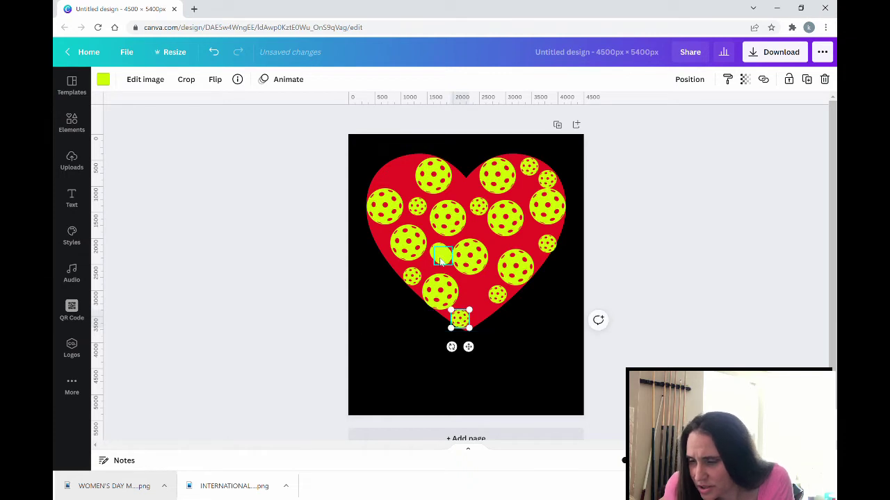
drag(442, 262, 495, 245)
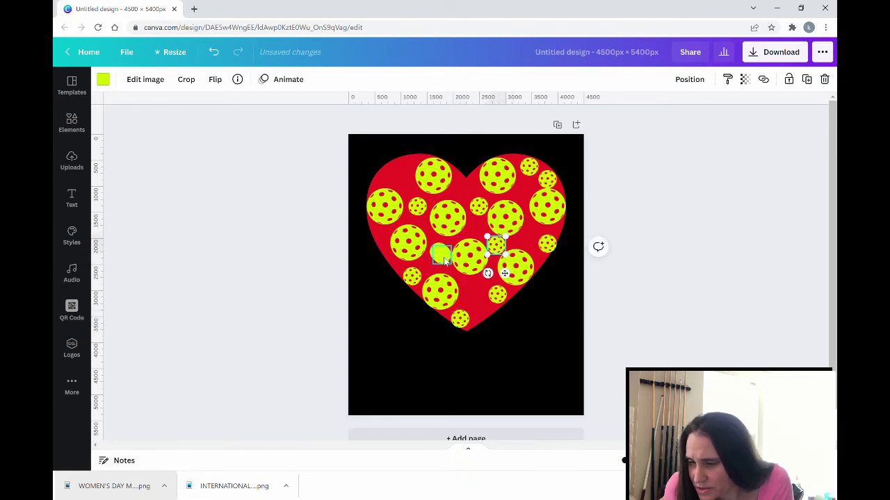
drag(443, 257, 475, 290)
double_click(474, 291)
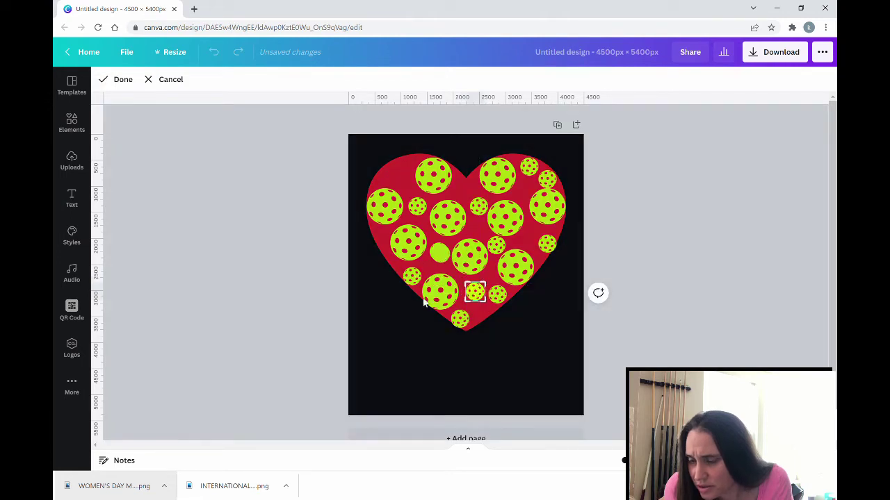
click(392, 367)
- Move the green blob up-left and shift the large left-side ball lower
click(439, 254)
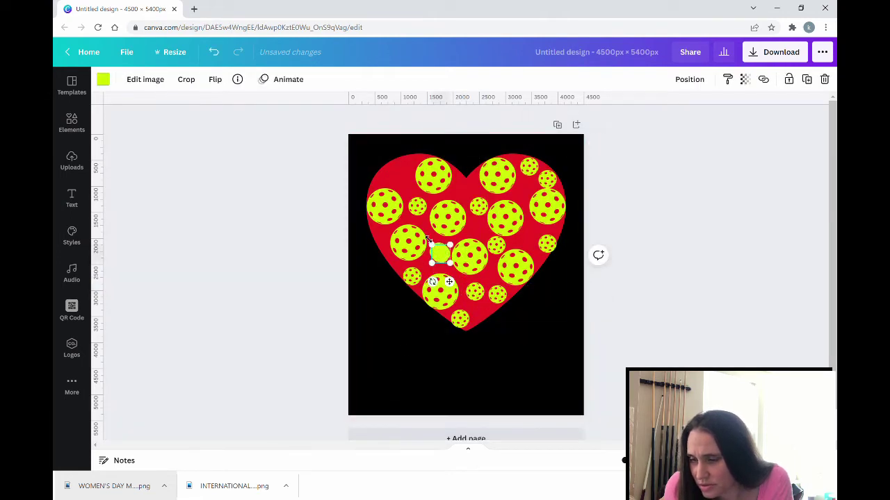
drag(438, 251, 391, 168)
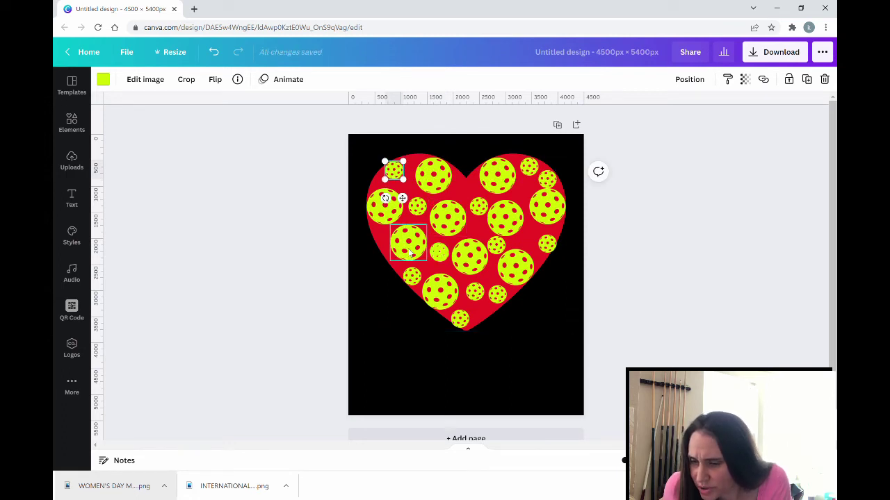
mouse_move(410, 254)
mouse_down()
mouse_move(396, 258)
mouse_move(406, 259)
mouse_up()
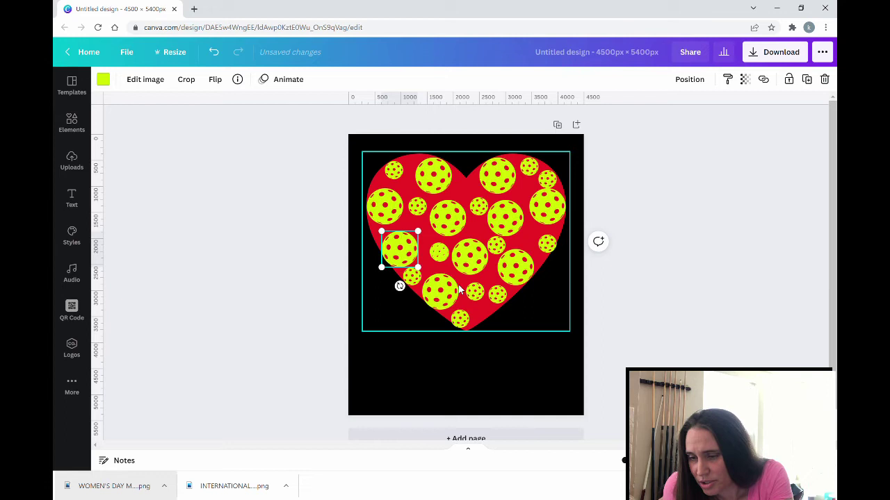
click(605, 283)
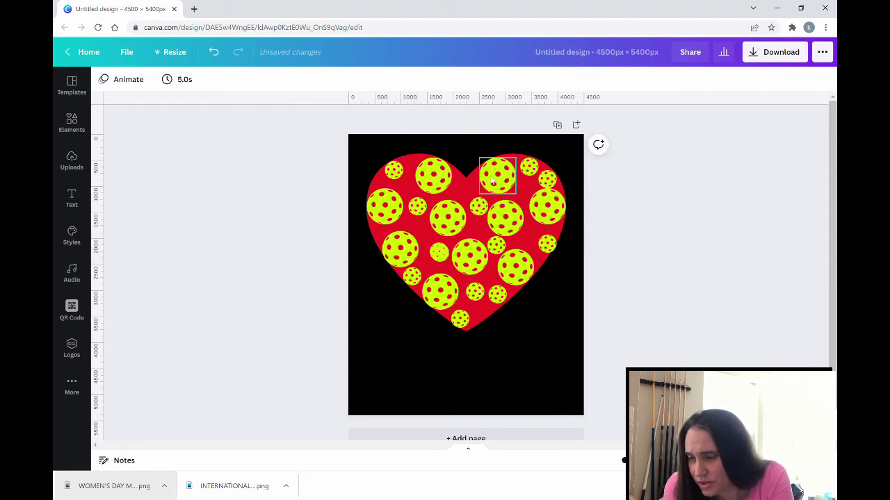
- Place a small pickleball between the right-hand balls near the upper right
click(434, 178)
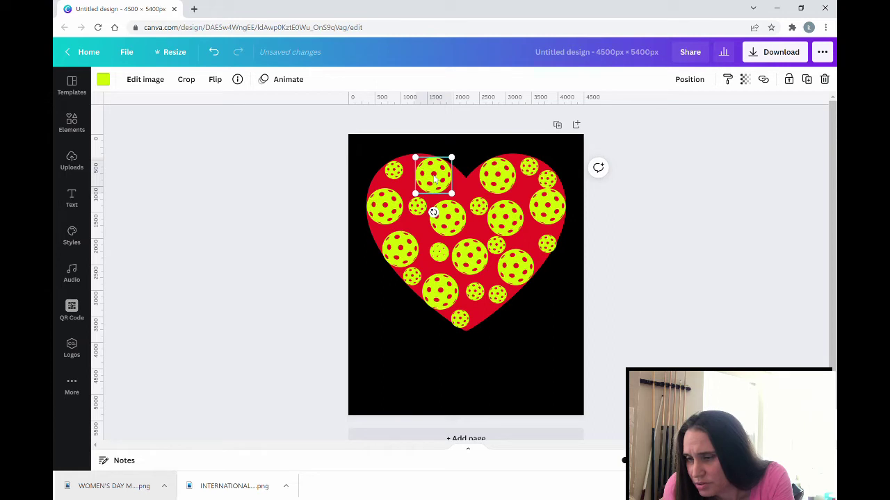
click(697, 231)
click(525, 168)
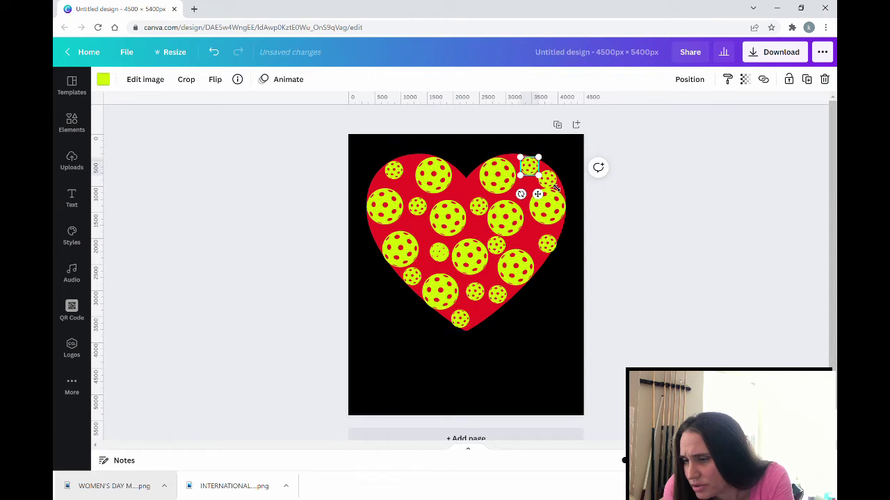
click(606, 197)
click(553, 182)
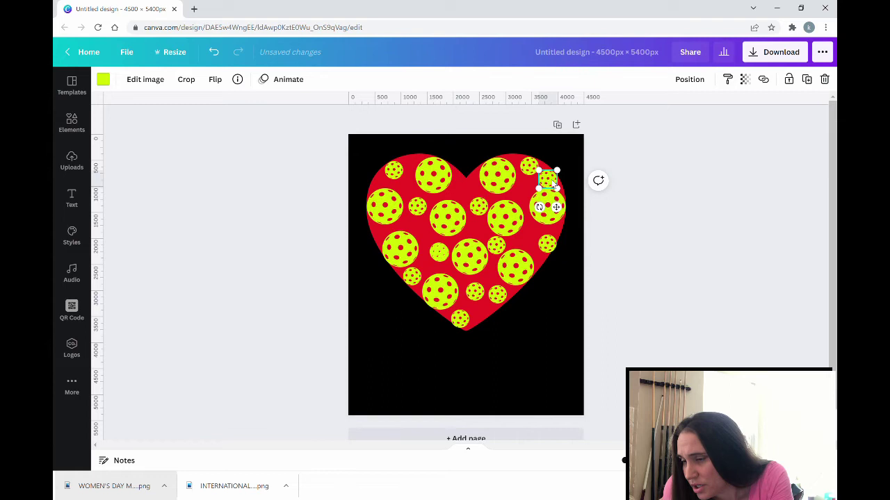
click(652, 207)
click(556, 210)
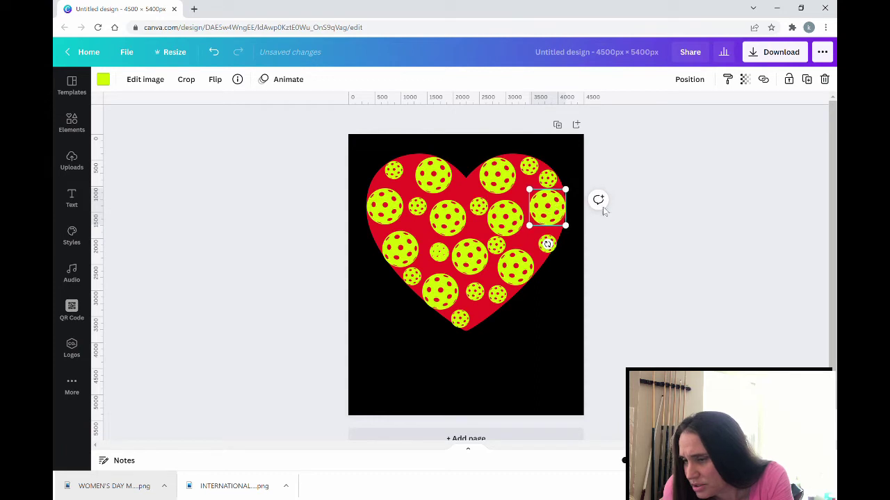
click(648, 218)
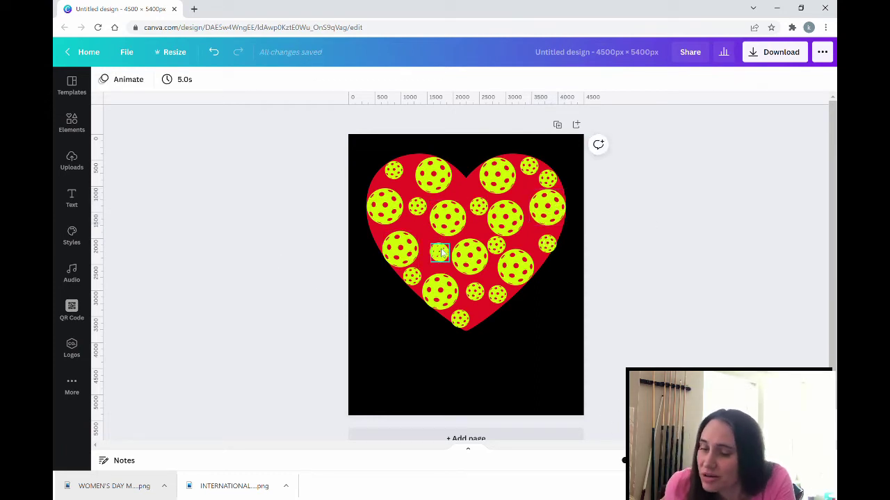
drag(441, 251, 520, 197)
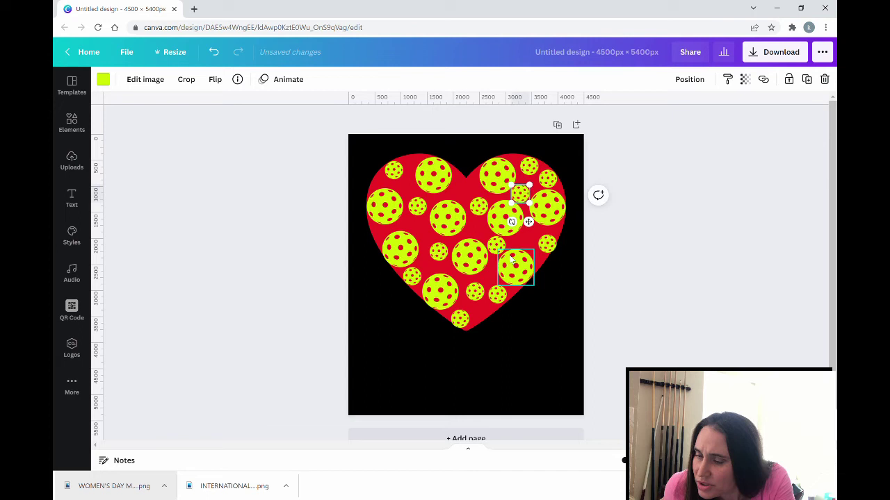
- Reposition the centre small pickleball slightly up and left
click(439, 256)
mouse_move(437, 251)
mouse_down()
mouse_move(452, 265)
mouse_move(445, 258)
mouse_up()
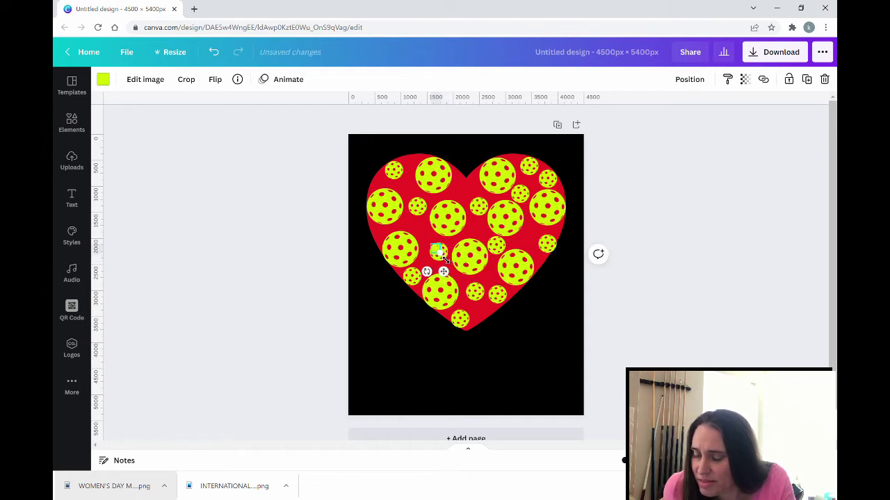
click(646, 290)
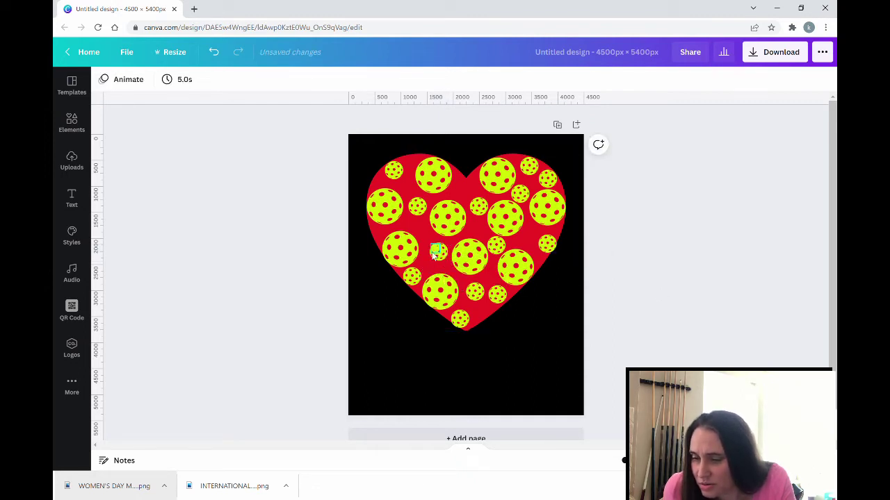
drag(437, 251, 429, 242)
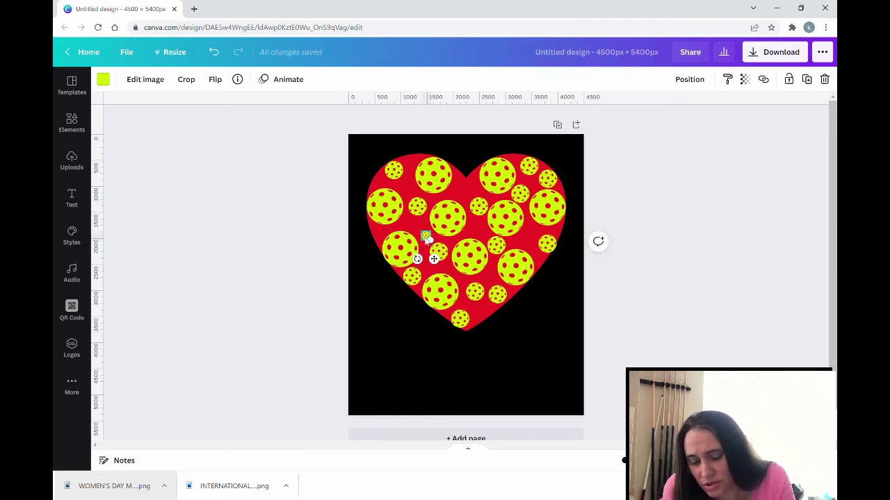
drag(426, 239, 436, 248)
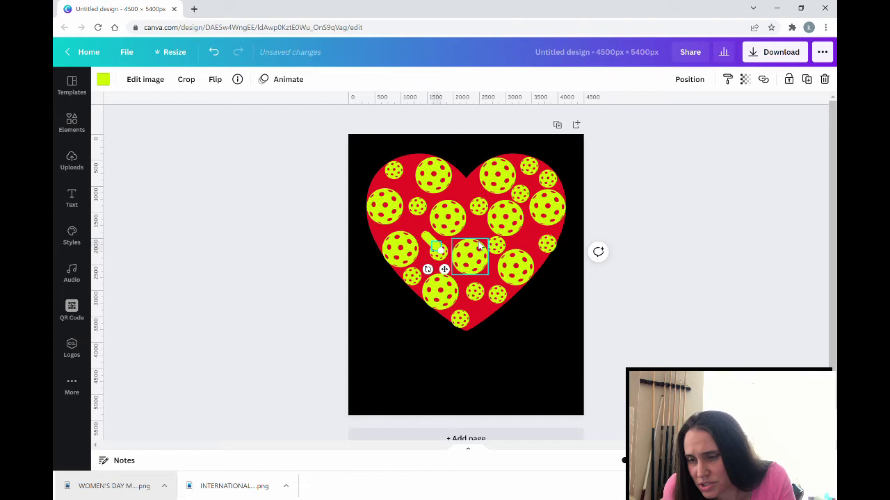
- Move tiny pickleballs to the heart's bottom tip, left edge and upper middle
click(504, 230)
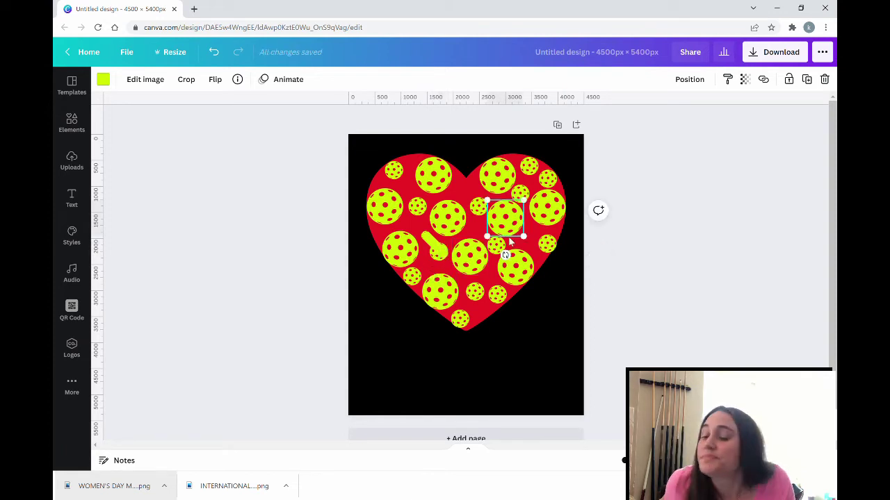
drag(479, 263, 491, 316)
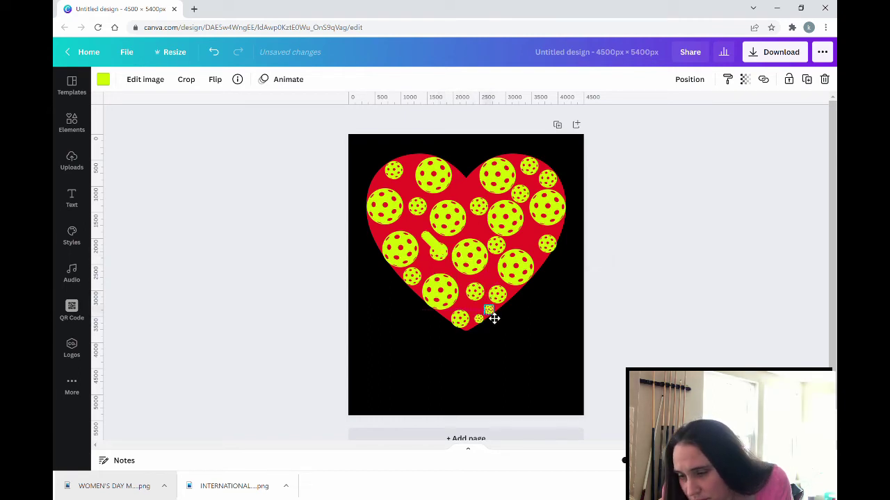
drag(494, 318, 493, 318)
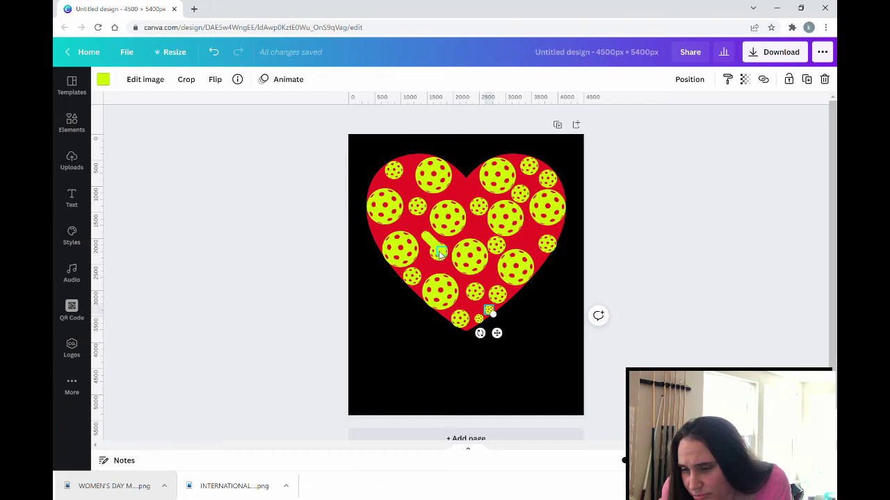
drag(488, 310, 376, 234)
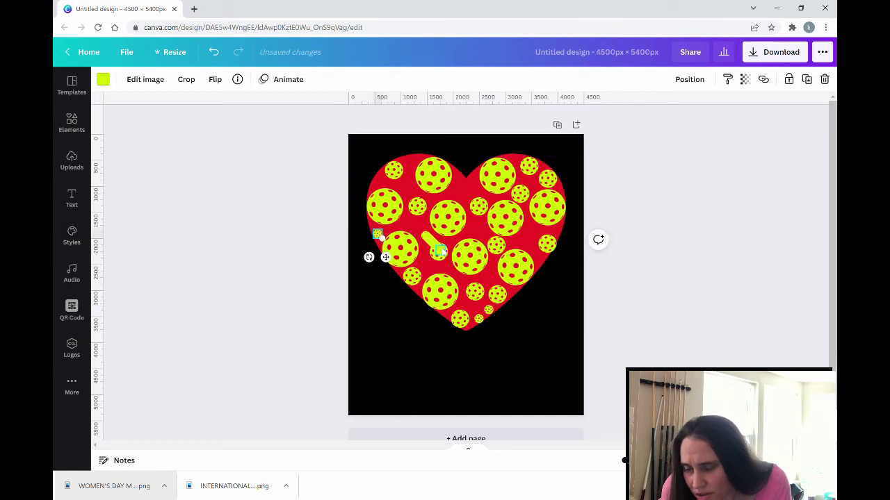
key(Escape)
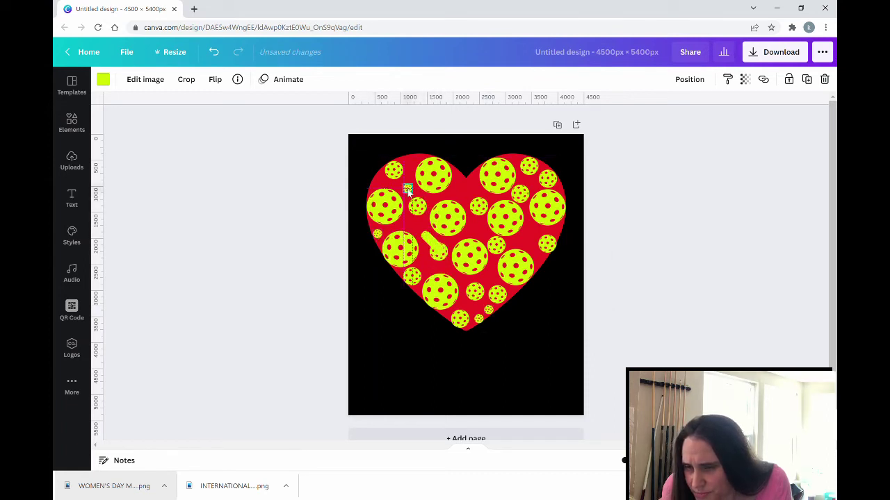
click(408, 191)
drag(408, 190, 470, 183)
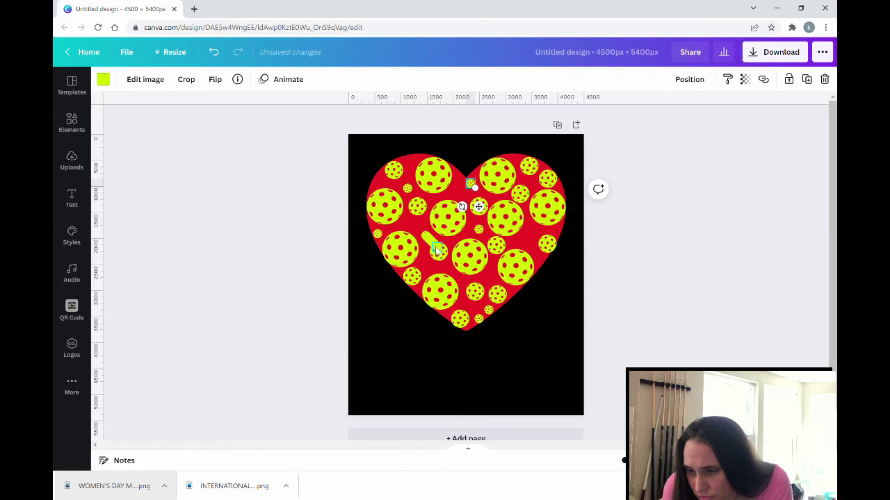
- Move the upper-left small pickleball up near the heart's top
click(409, 191)
click(301, 201)
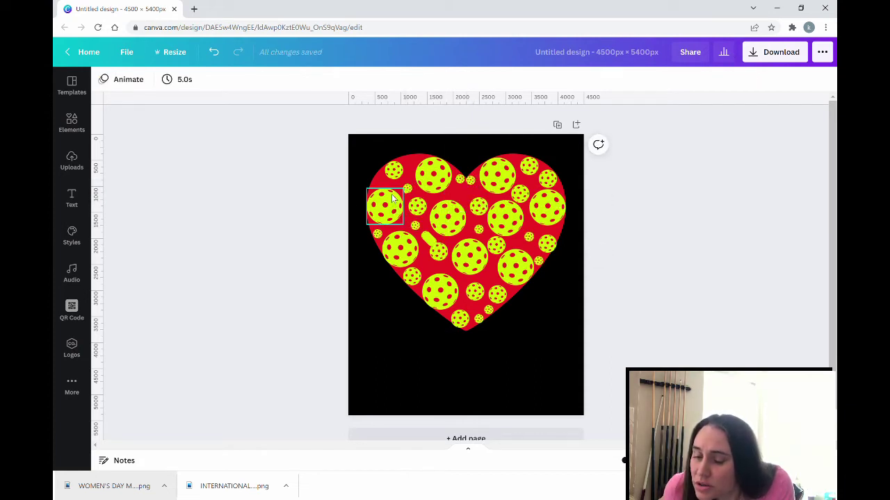
click(406, 193)
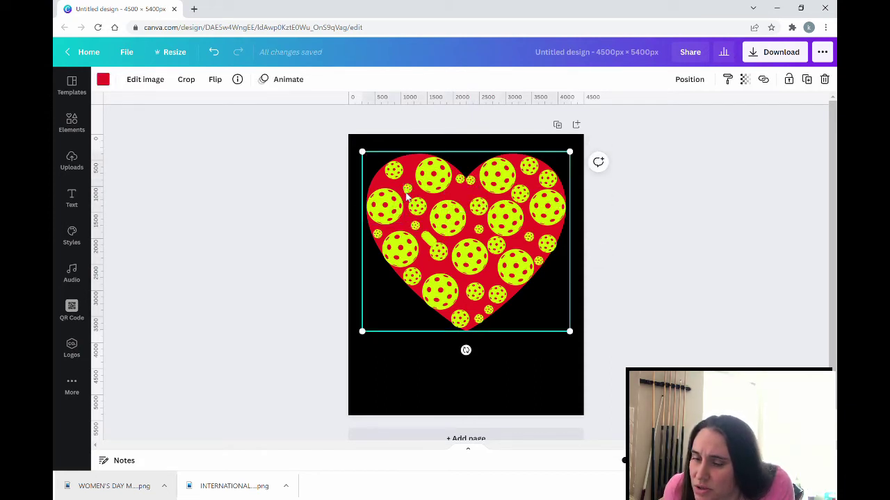
click(409, 188)
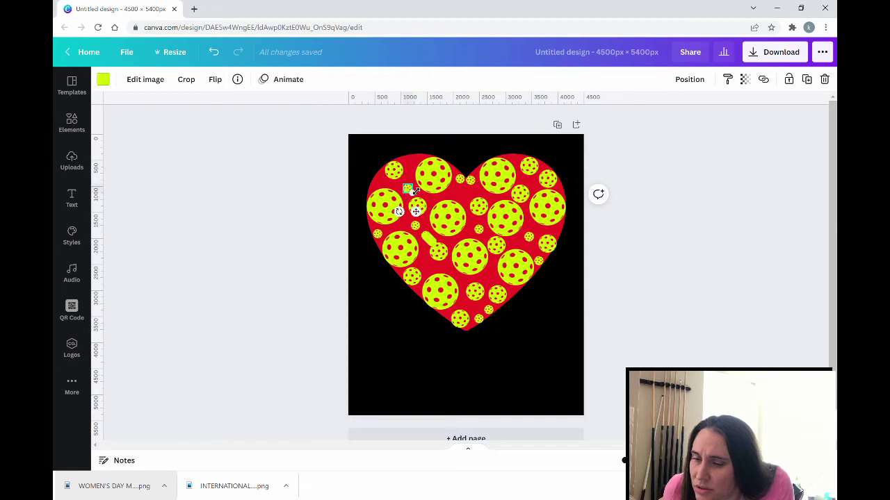
click(338, 226)
drag(405, 195, 411, 161)
key(Escape)
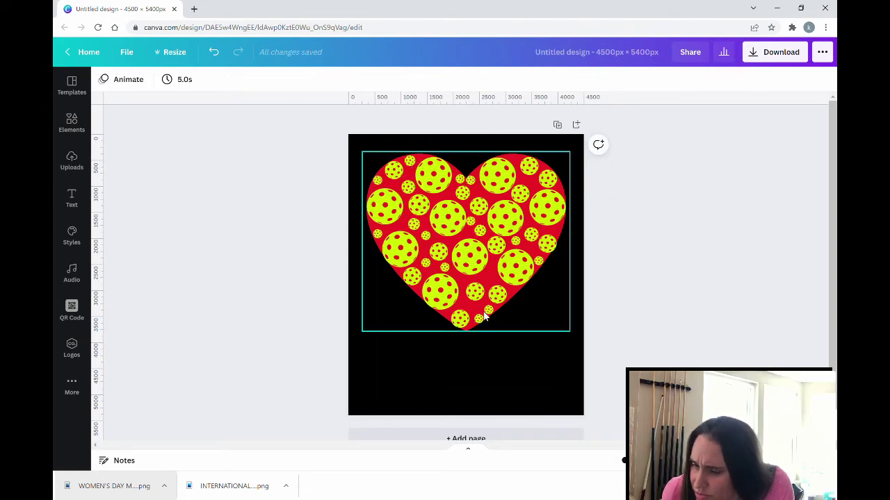
- Nudge and resize small pickleballs to fill the gaps near the heart's bottom
drag(481, 292, 497, 293)
click(500, 296)
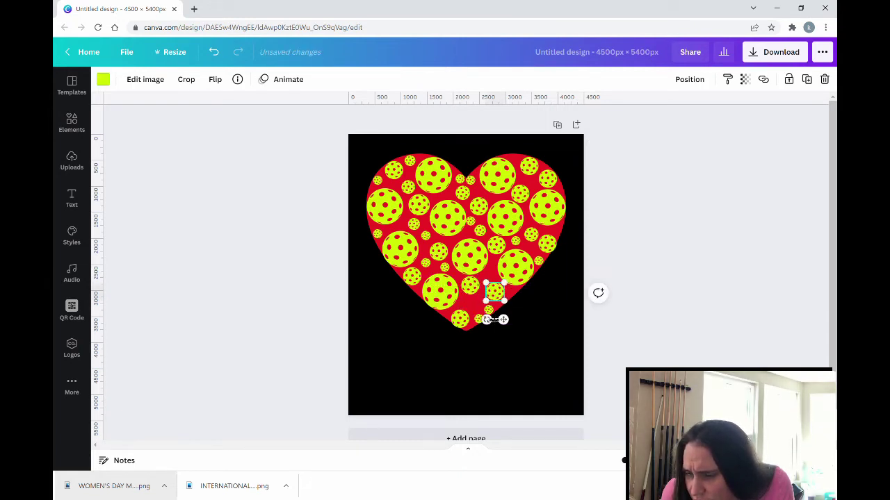
click(657, 322)
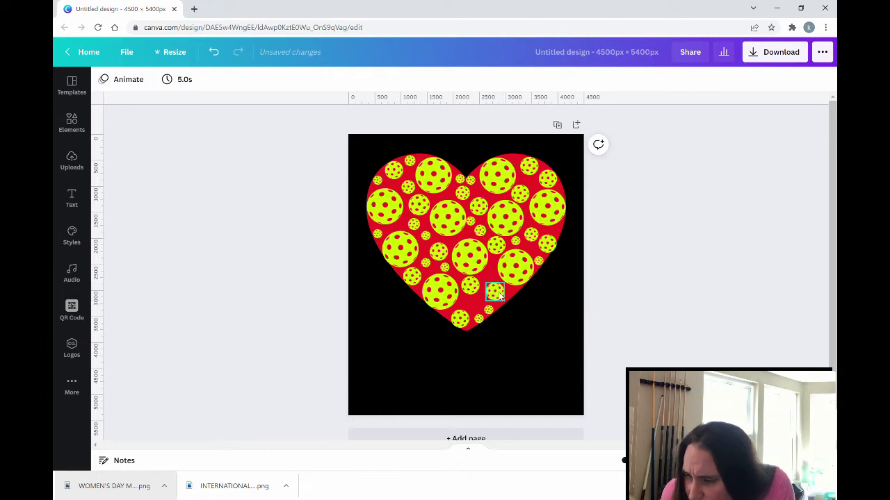
drag(499, 296, 507, 299)
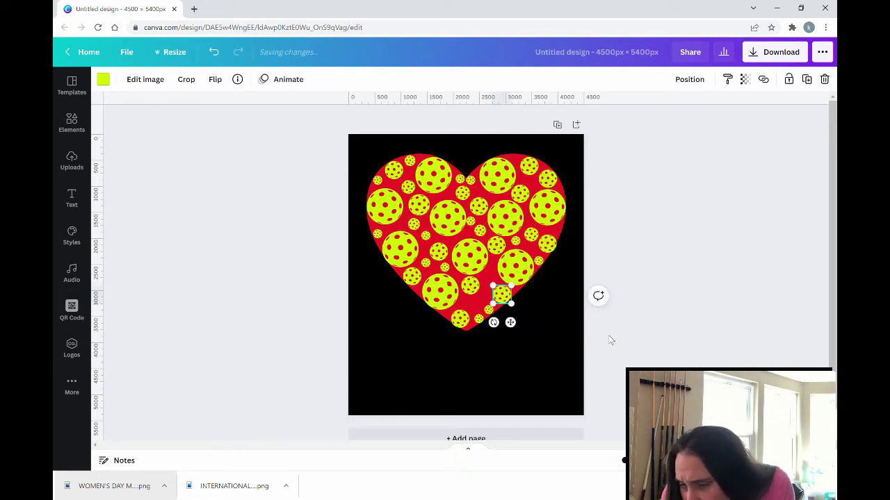
click(489, 311)
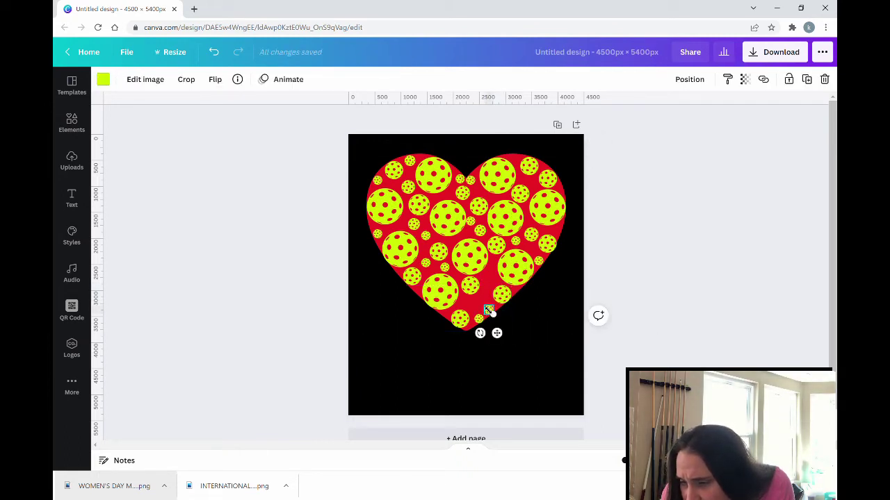
drag(492, 314, 486, 308)
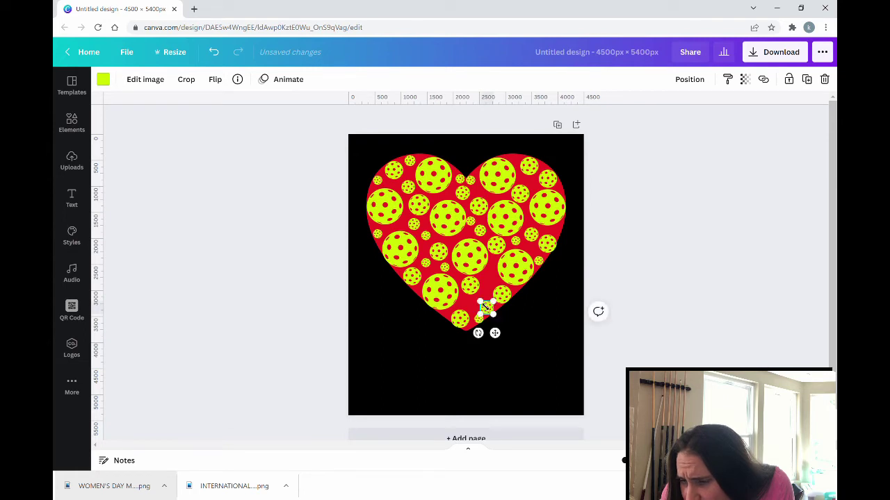
click(681, 360)
- Centre the tip pickleball on the heart's middle guide
click(461, 319)
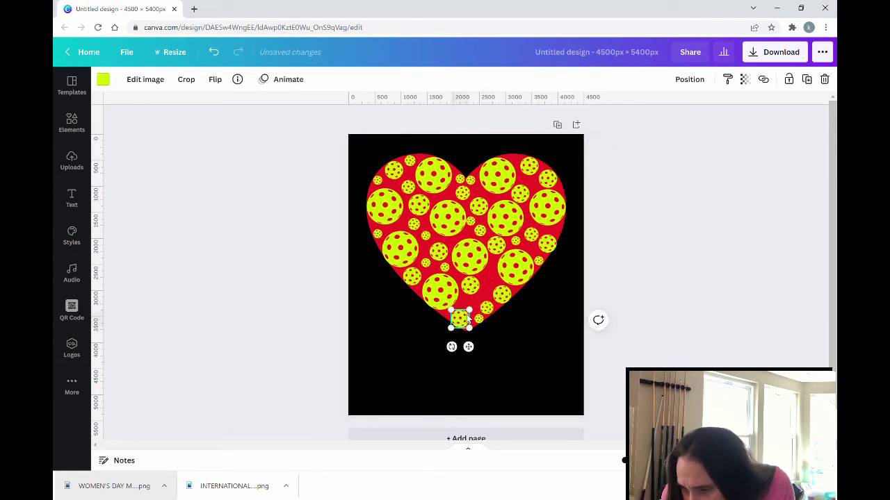
drag(475, 316, 471, 319)
click(518, 367)
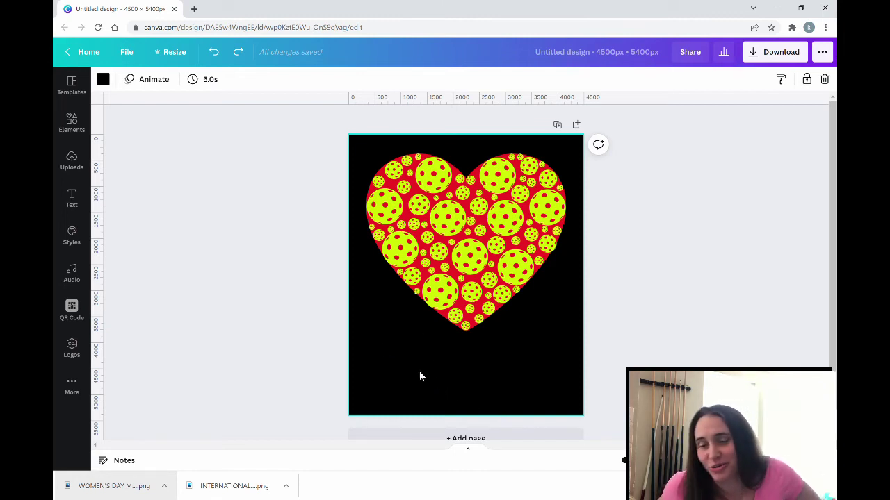
- Drag the red heart backing off the page, undoing twice to compare before removing it
click(509, 324)
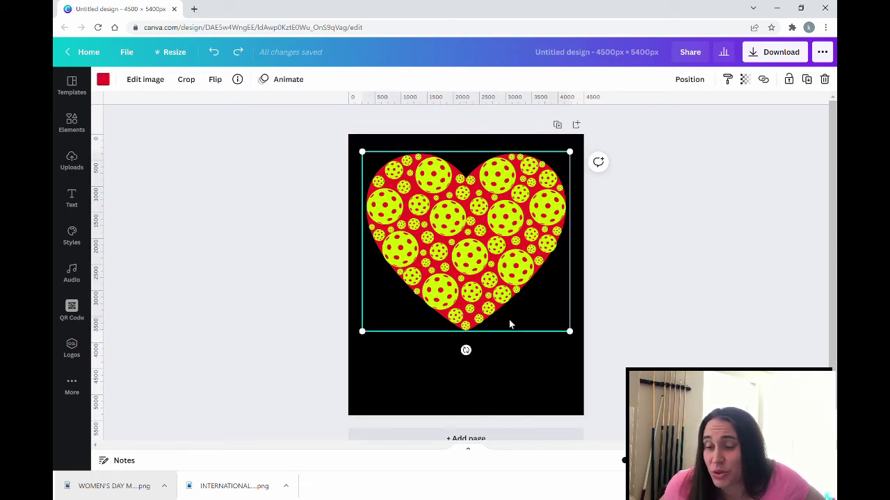
drag(509, 325, 115, 294)
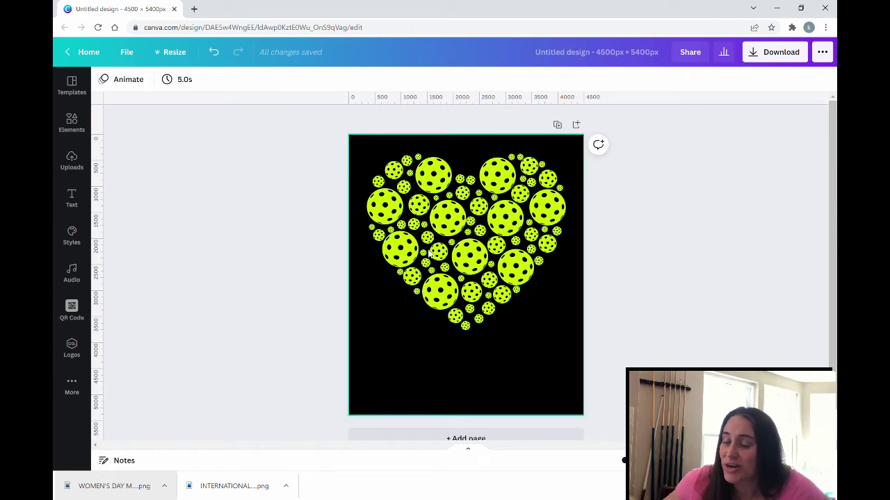
click(215, 54)
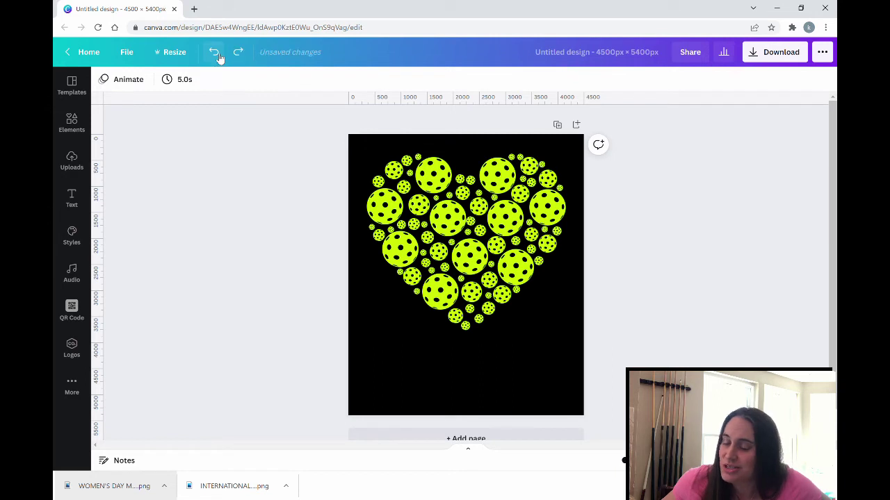
click(478, 378)
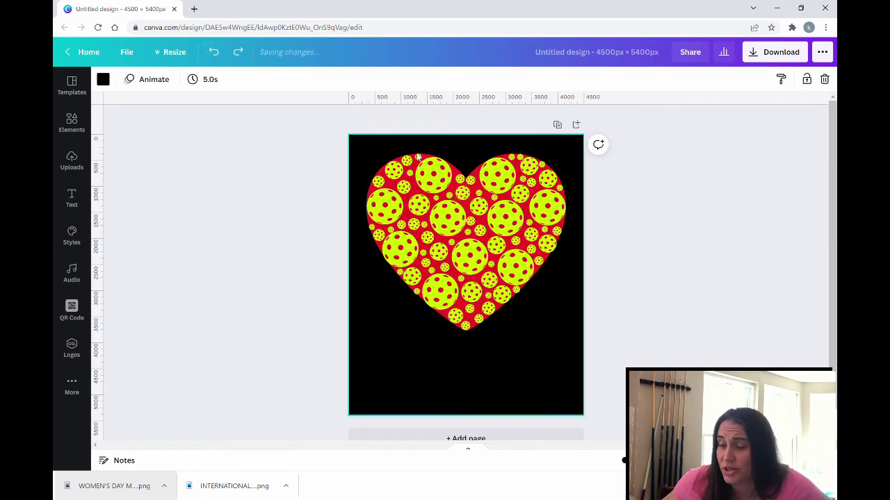
drag(552, 315, 337, 299)
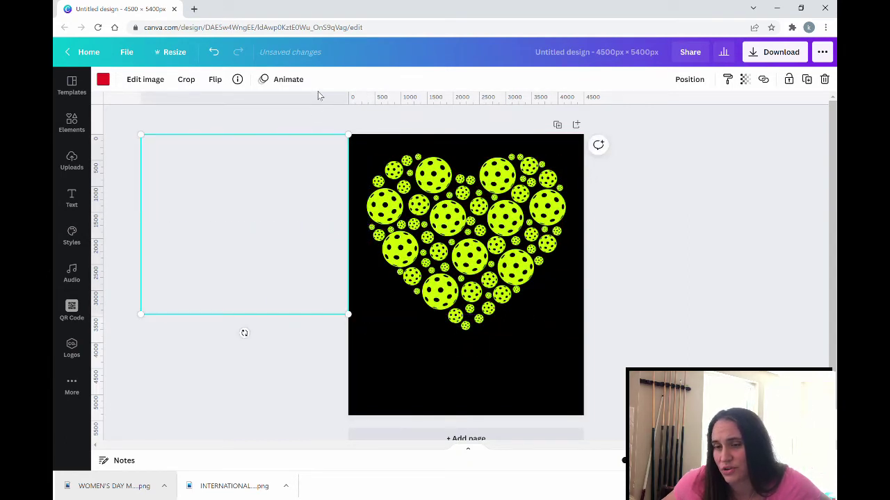
click(215, 52)
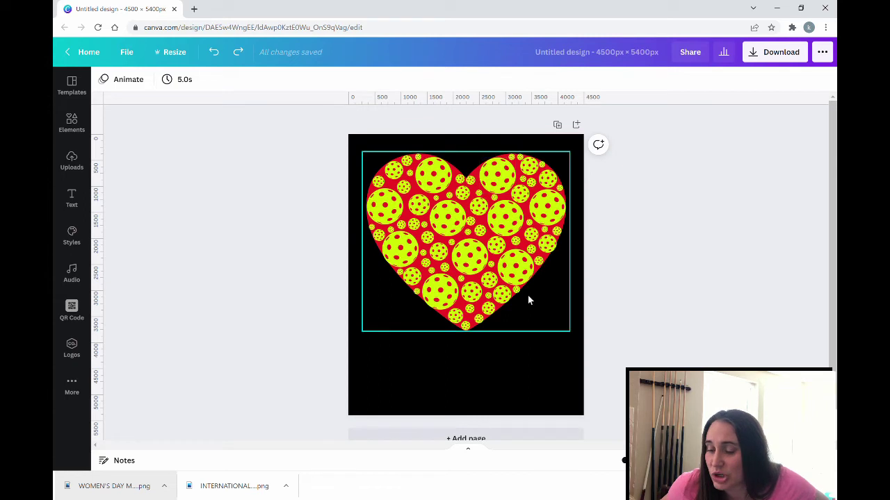
drag(541, 318, 230, 259)
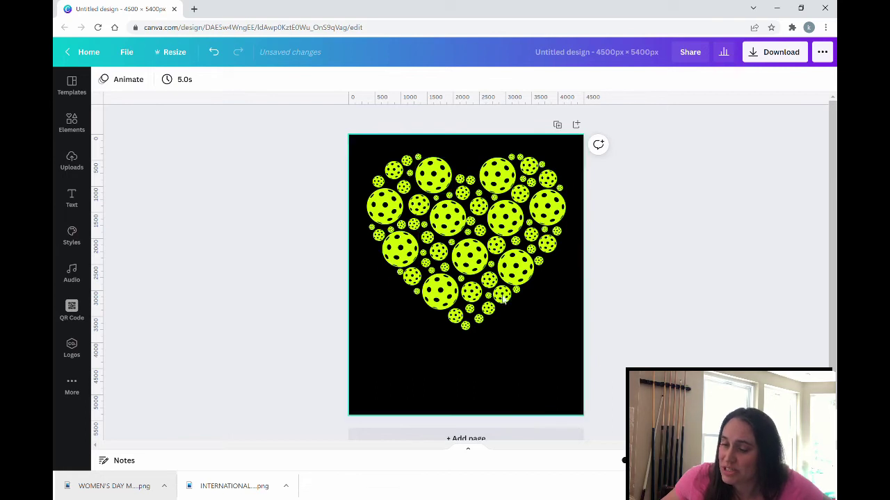
- Make one pickleball red from Default Colors and apply Change all to every pickleball
click(498, 180)
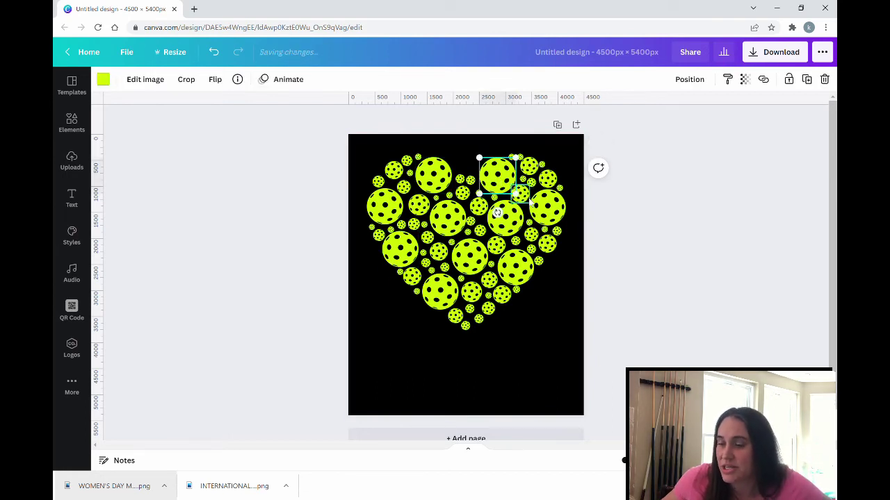
click(102, 80)
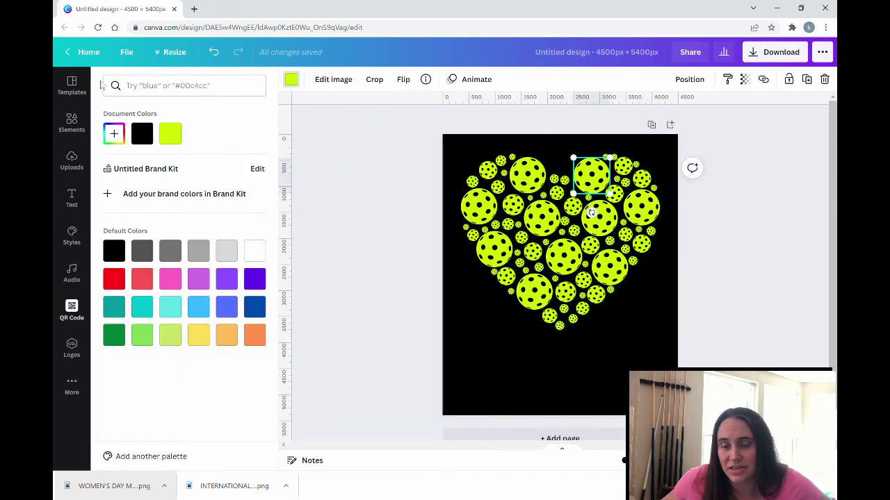
click(111, 280)
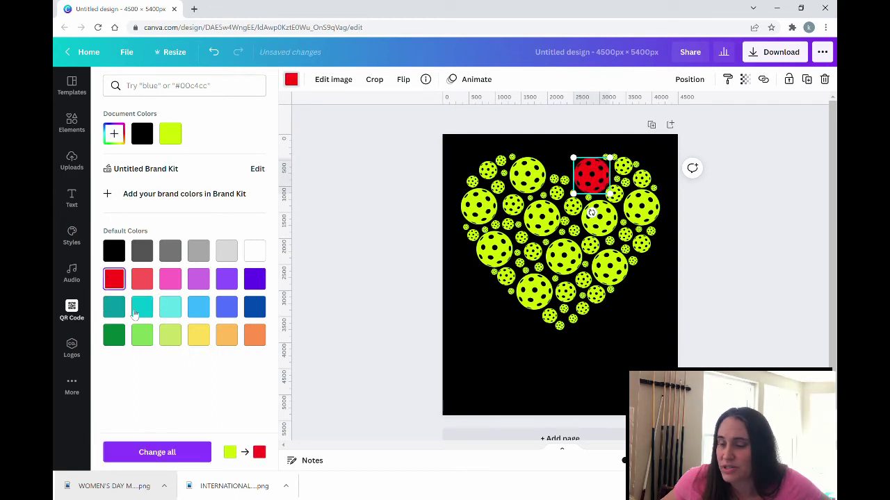
click(157, 452)
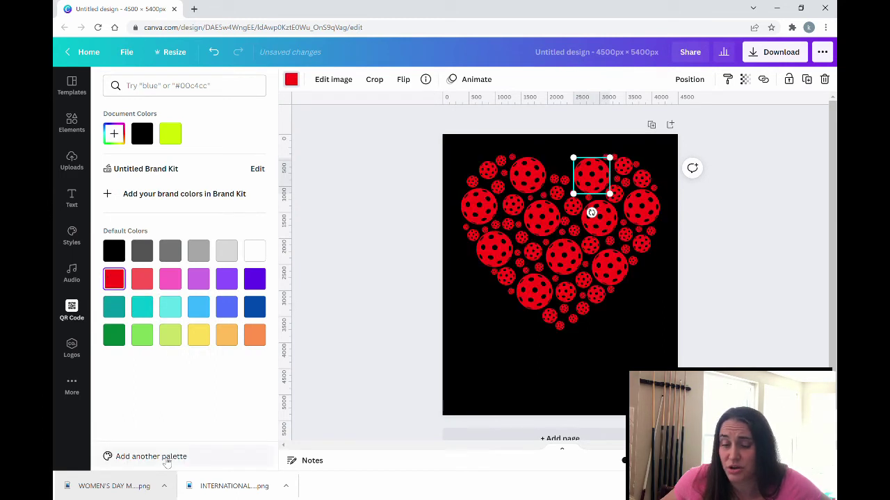
key(Escape)
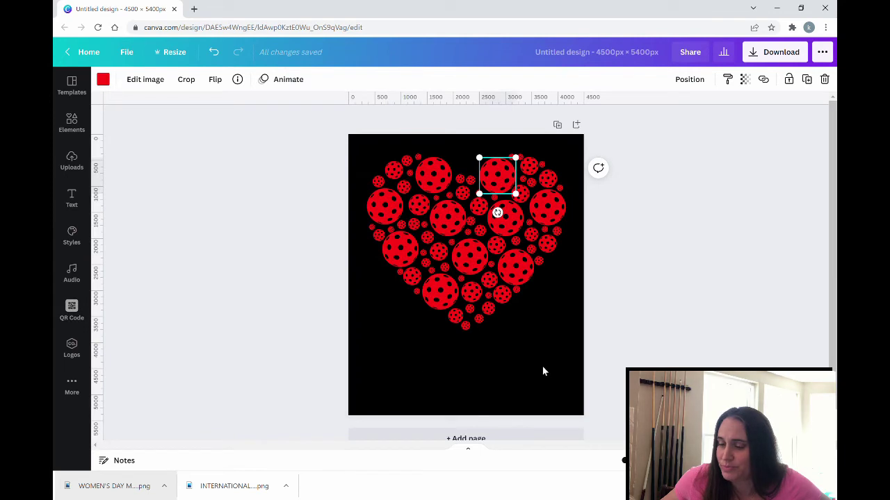
click(546, 368)
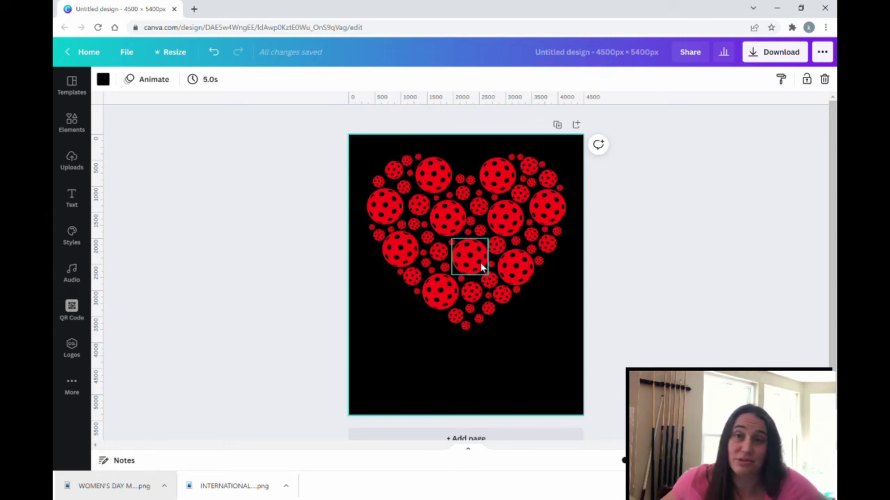
- Retitle the design 'heart pickleball', fixing a typo before confirming
click(635, 280)
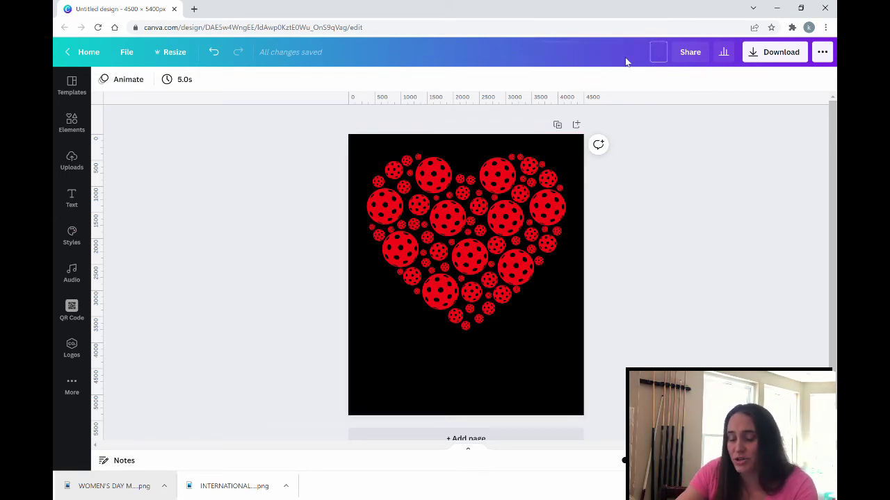
text(heart oucj===)
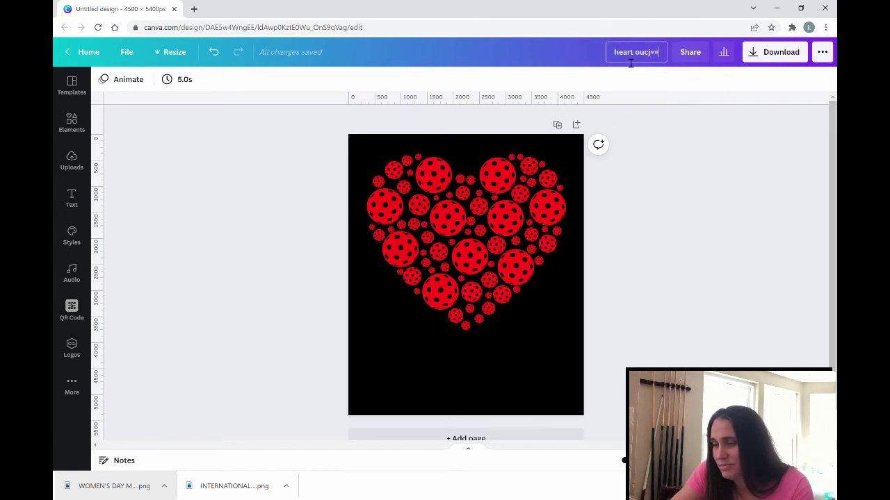
key(BackSpace)
key(BackSpace)
key(BackSpace)
key(BackSpace)
key(BackSpace)
key(BackSpace)
key(BackSpace)
key(BackSpace)
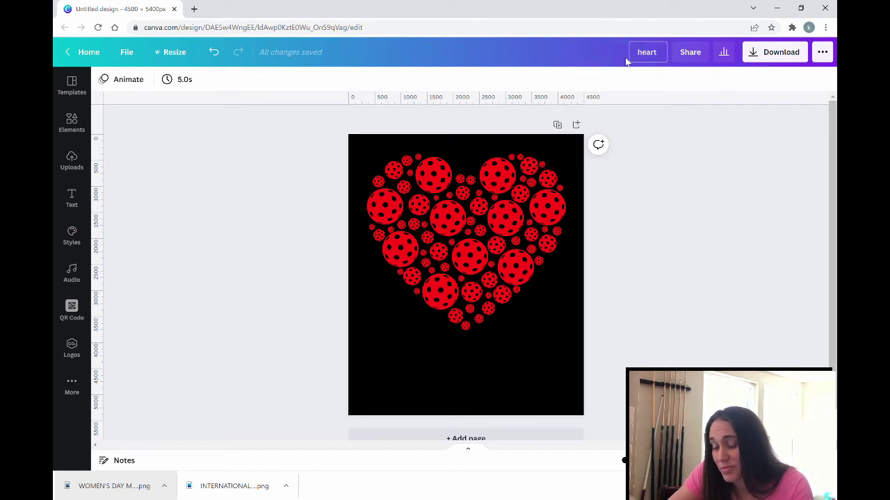
text(pickleba)
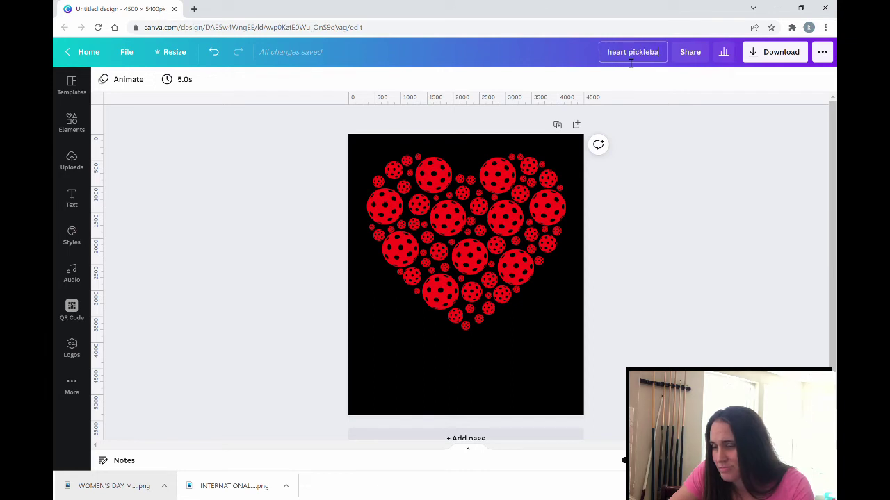
text(ll)
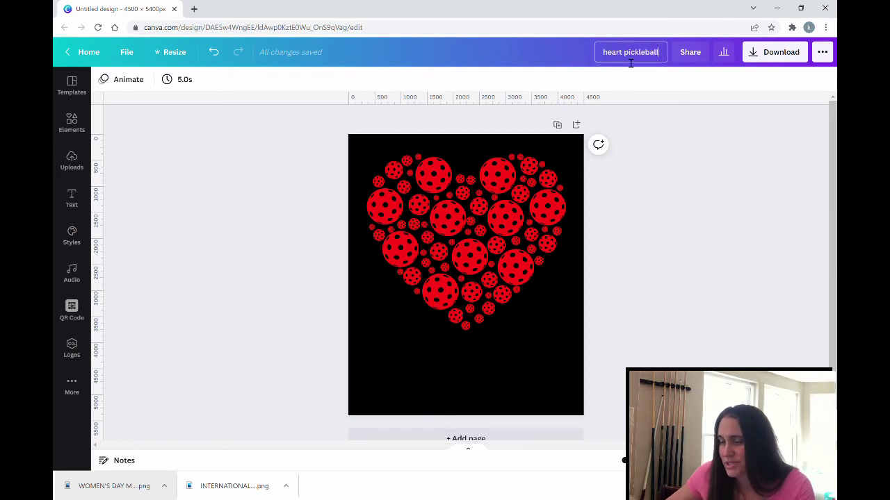
key(Return)
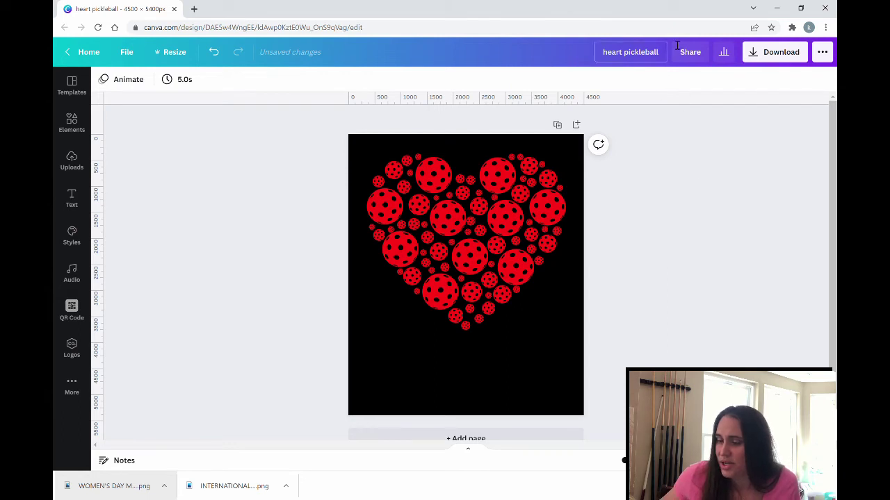
- Download the design as 'heart pickleball.png' with a transparent background
click(773, 53)
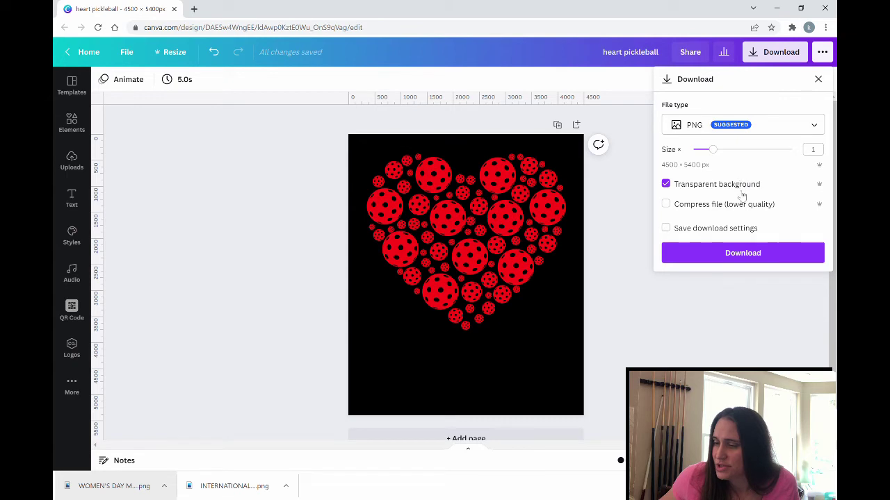
click(745, 257)
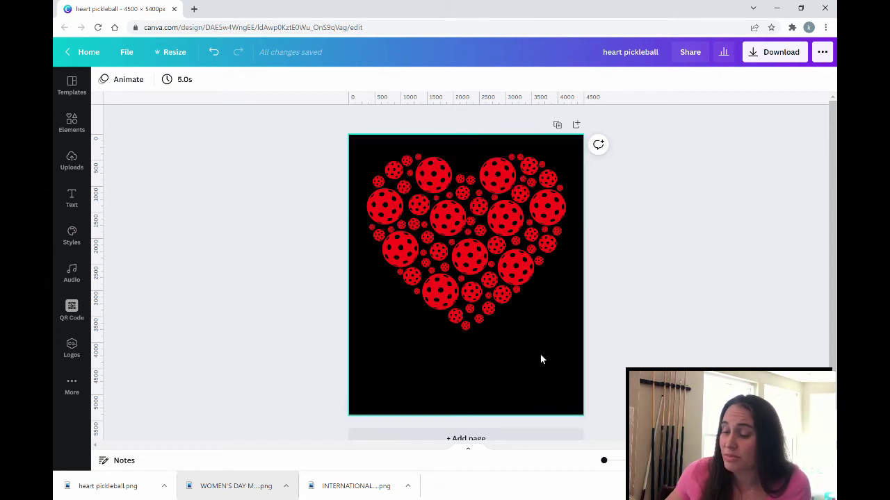
- Select and move the heart, then undo back past the title change and redo the red recolour
drag(540, 354, 362, 150)
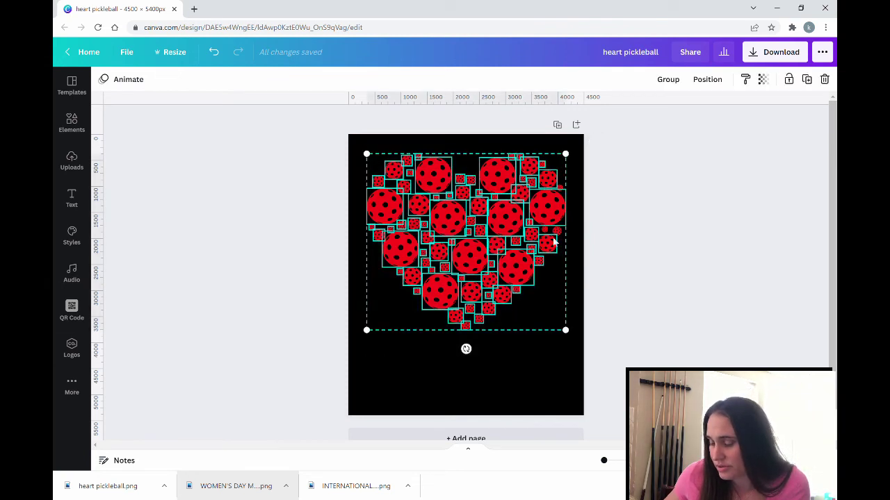
mouse_move(476, 262)
mouse_down()
mouse_move(473, 292)
mouse_move(475, 272)
mouse_up()
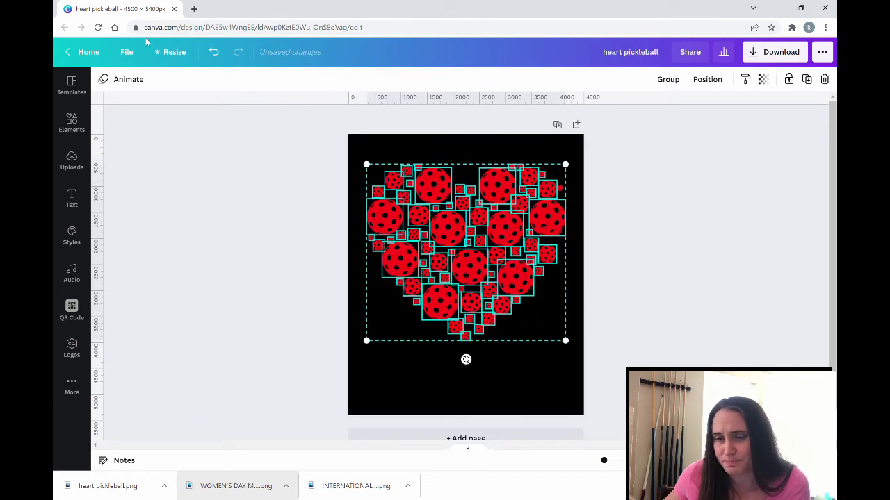
click(213, 53)
click(214, 55)
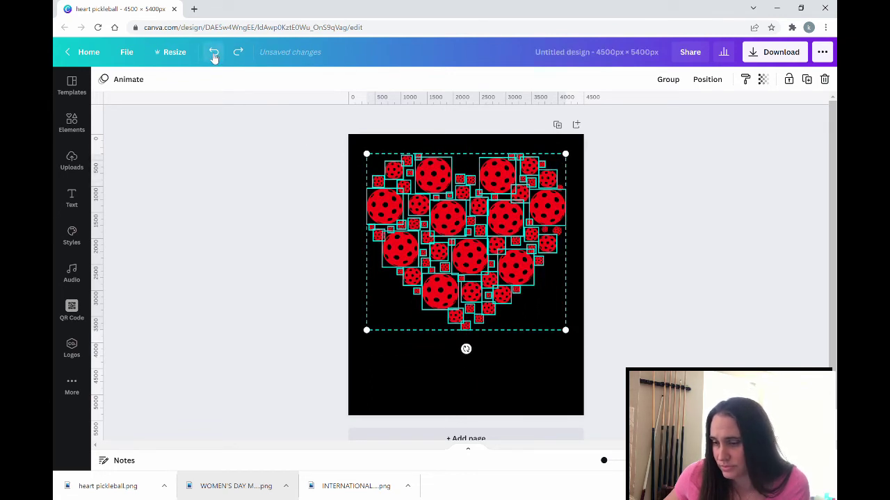
click(216, 57)
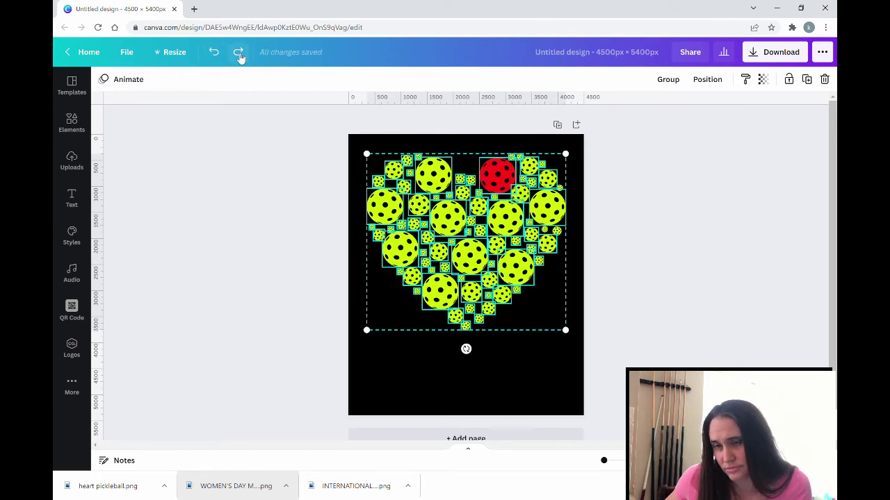
click(239, 55)
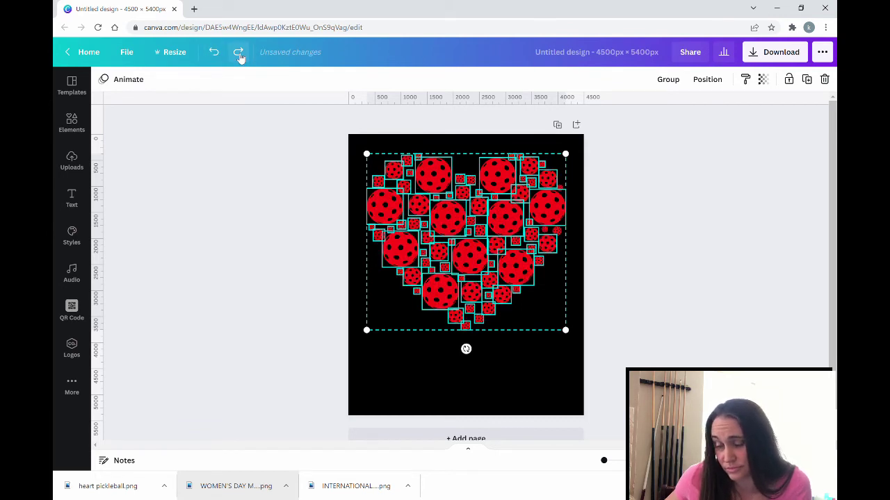
click(262, 172)
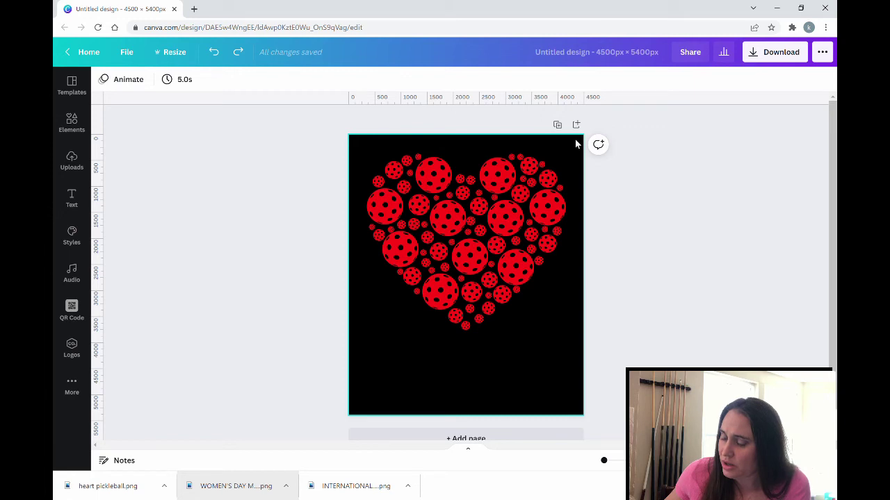
- Reposition the heart and resize it to about 3,971 × 3,534 px
drag(578, 139, 349, 340)
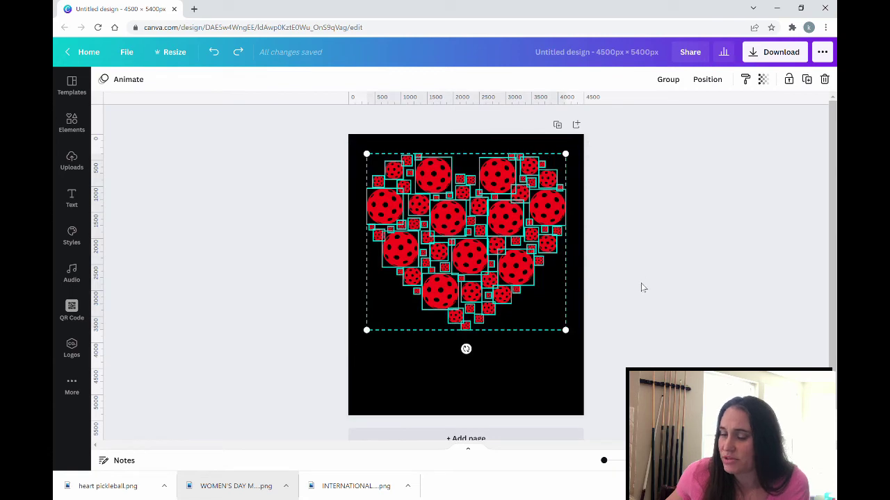
mouse_move(490, 241)
mouse_down()
mouse_move(499, 272)
mouse_move(454, 288)
mouse_move(479, 215)
mouse_move(509, 260)
mouse_move(486, 253)
mouse_up()
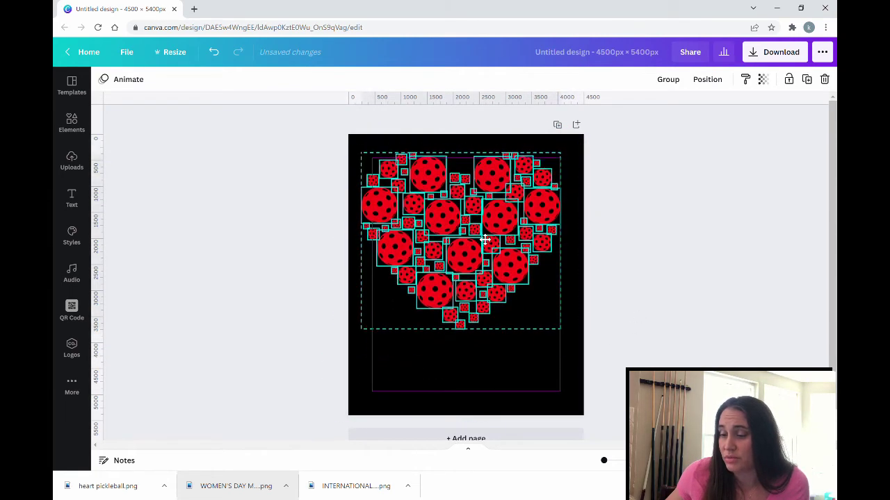
drag(564, 332, 497, 264)
drag(496, 264, 579, 339)
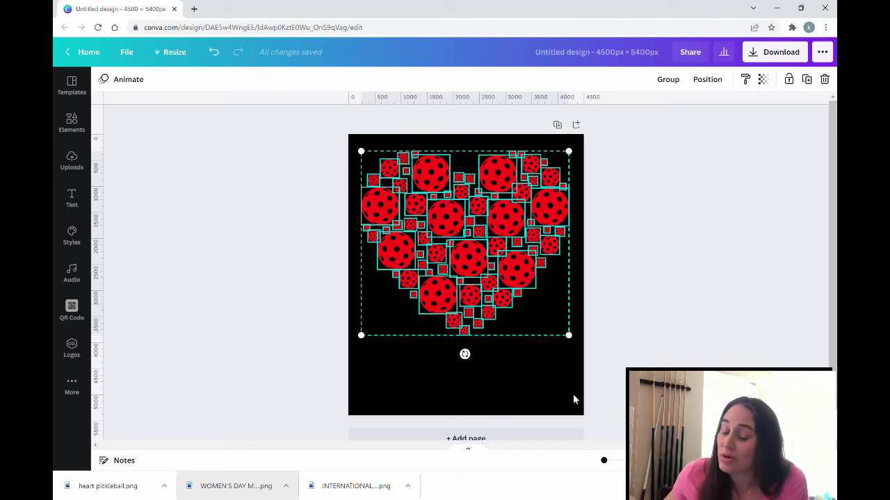
click(520, 379)
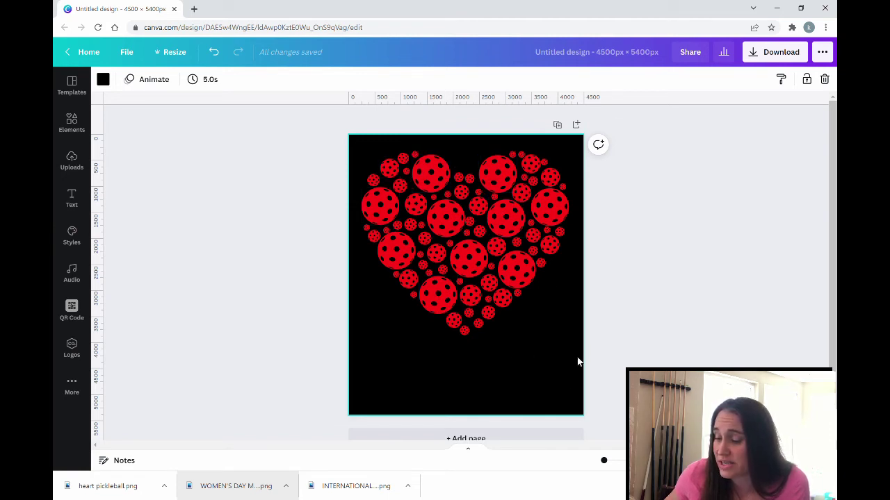
- Group all the heart's pickleballs and move the group down and left
drag(572, 363, 328, 144)
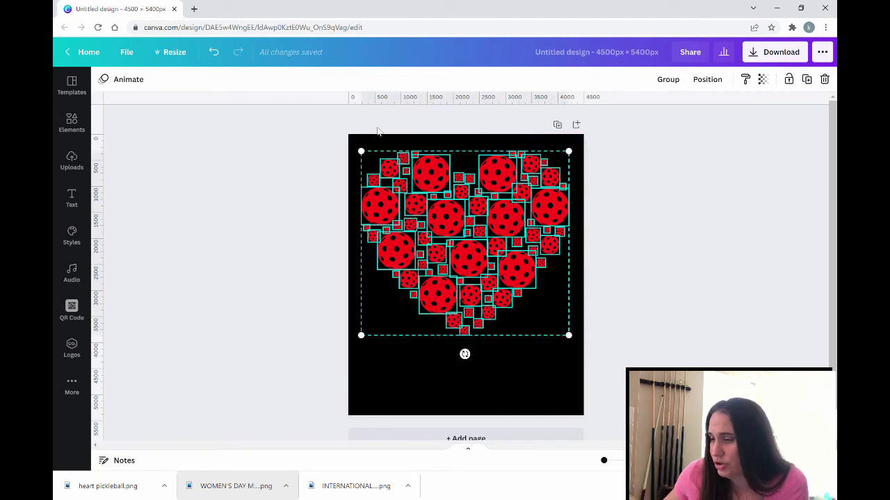
click(666, 80)
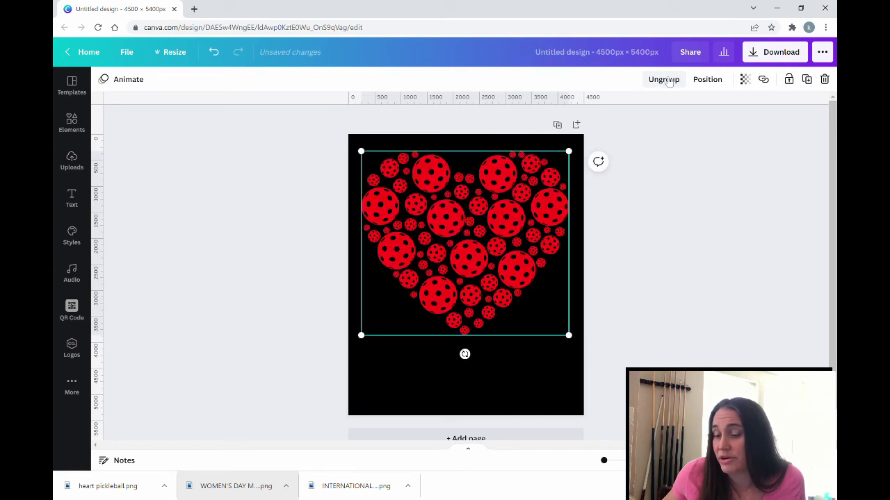
click(457, 387)
drag(498, 280, 492, 261)
- Nudge the heart group down slightly, reselect it and bring up the Position options
click(522, 382)
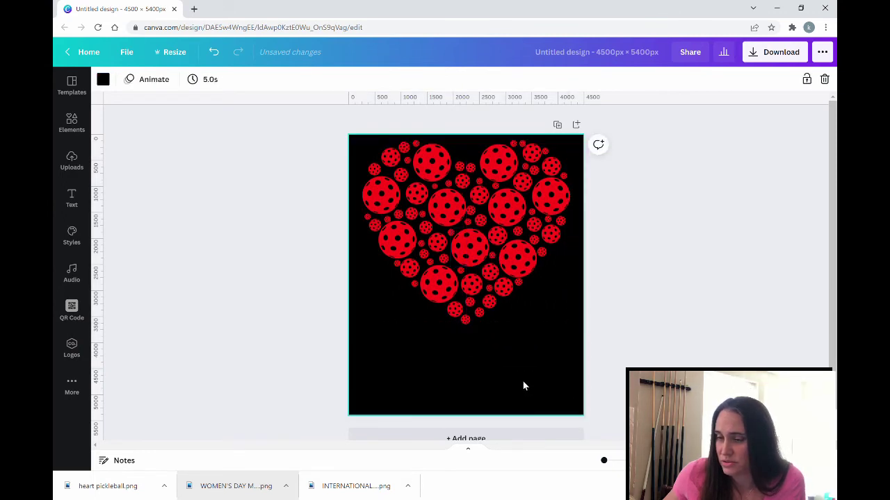
drag(486, 230, 486, 237)
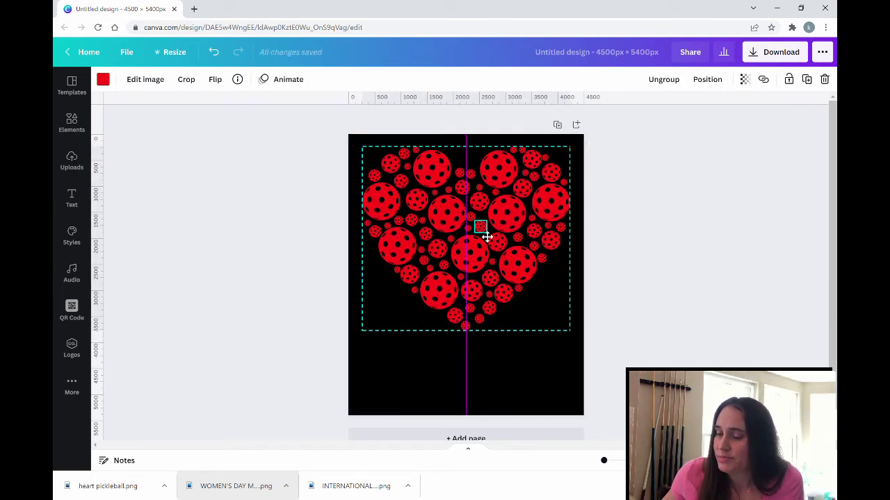
click(520, 362)
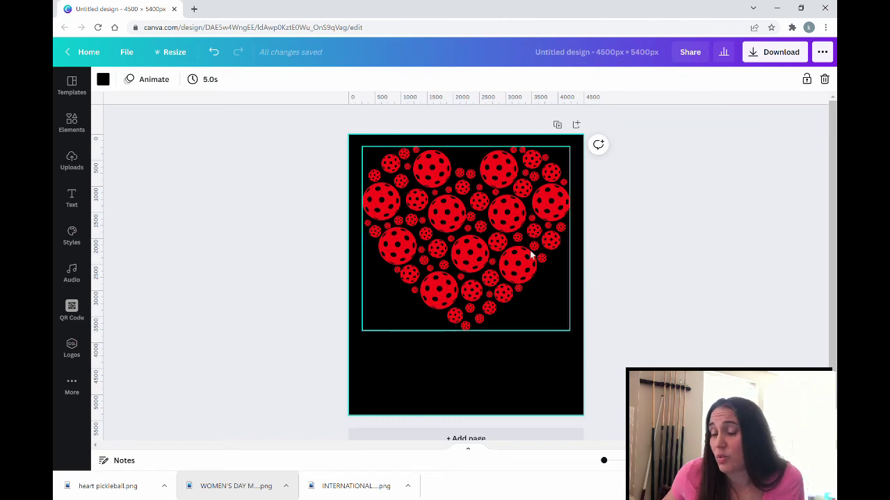
click(463, 240)
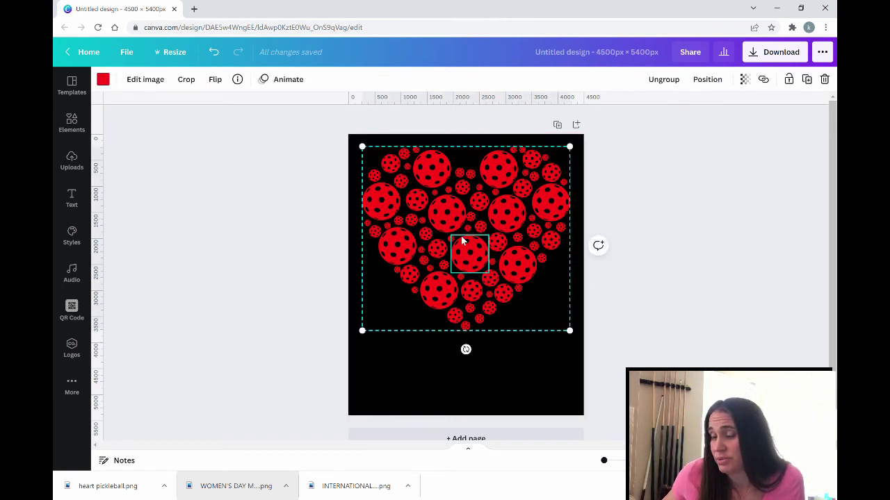
click(539, 374)
click(541, 312)
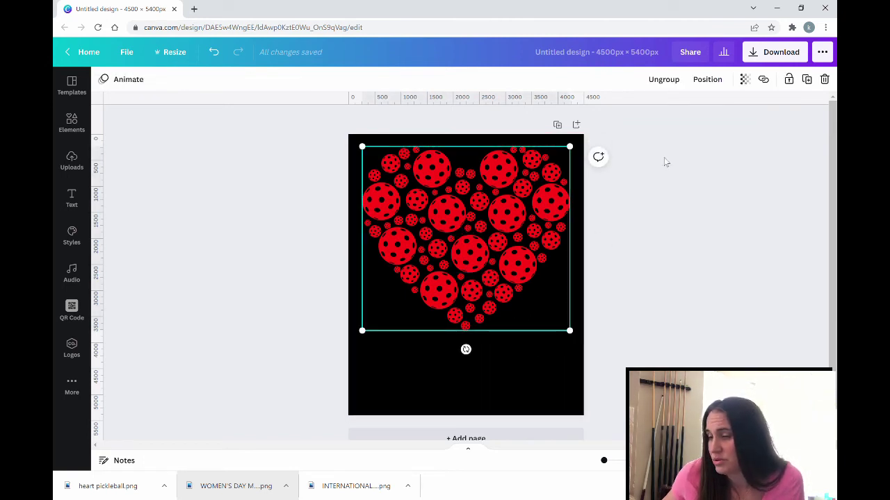
click(704, 82)
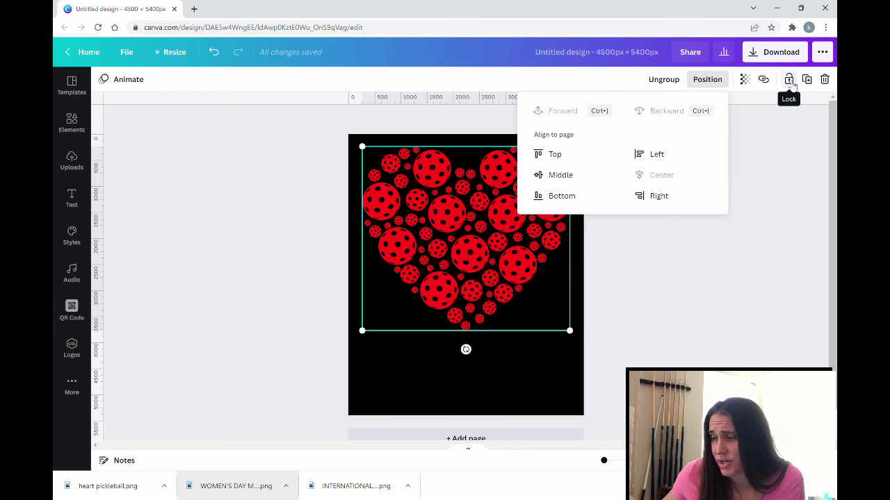
- Lock the heart group, then check that marquee drags no longer select it
click(702, 289)
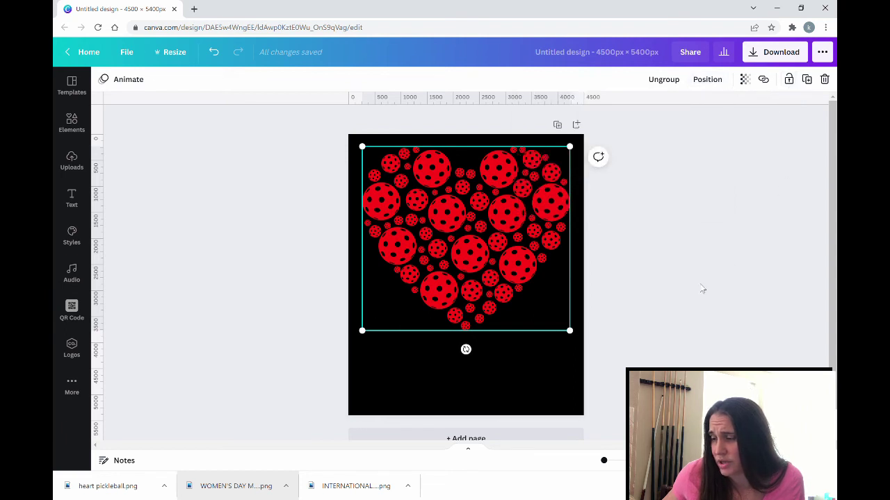
click(789, 80)
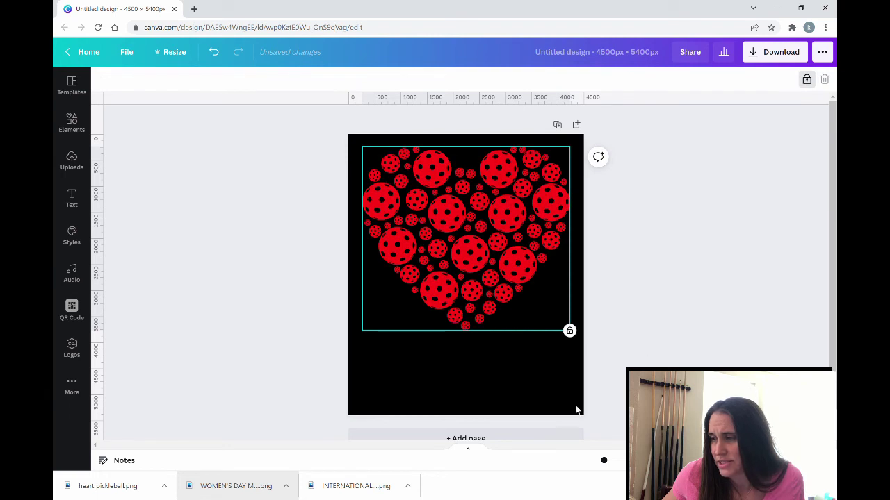
click(507, 380)
drag(473, 255, 412, 285)
drag(456, 142, 384, 284)
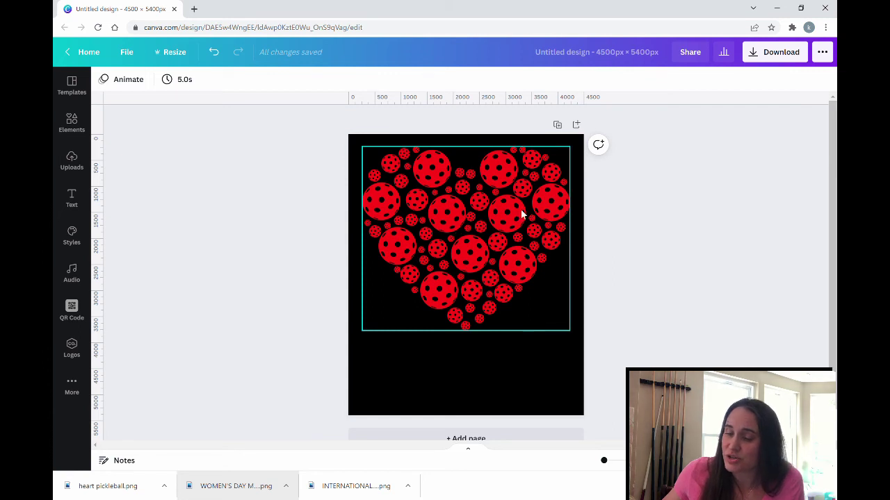
- Add a 'love' text box and scale it up to size 611
click(461, 374)
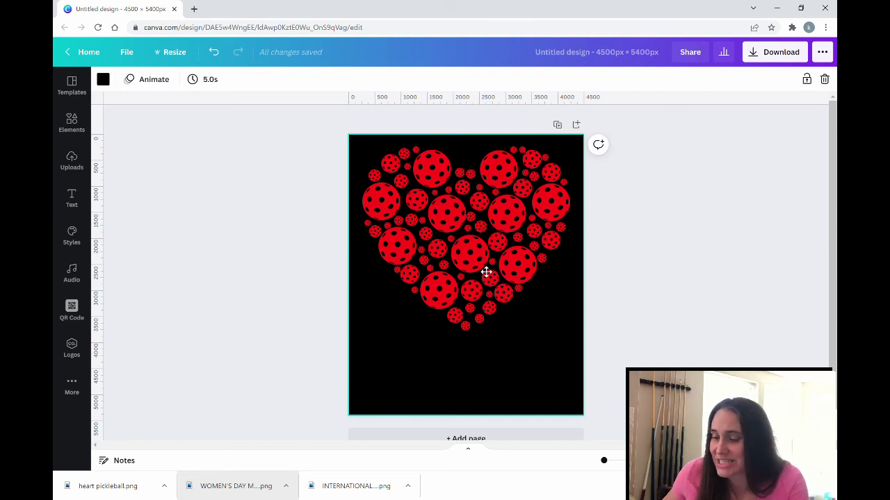
text(t)
text(love)
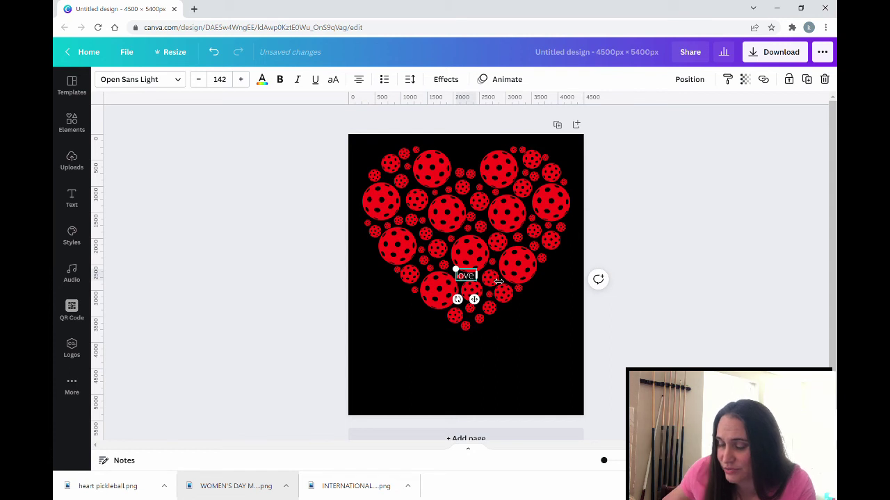
drag(456, 276, 432, 248)
drag(482, 275, 666, 230)
- Drag the love text across the locked heart and off the page to the left
click(504, 381)
drag(528, 257, 440, 221)
click(497, 293)
drag(561, 224, 549, 206)
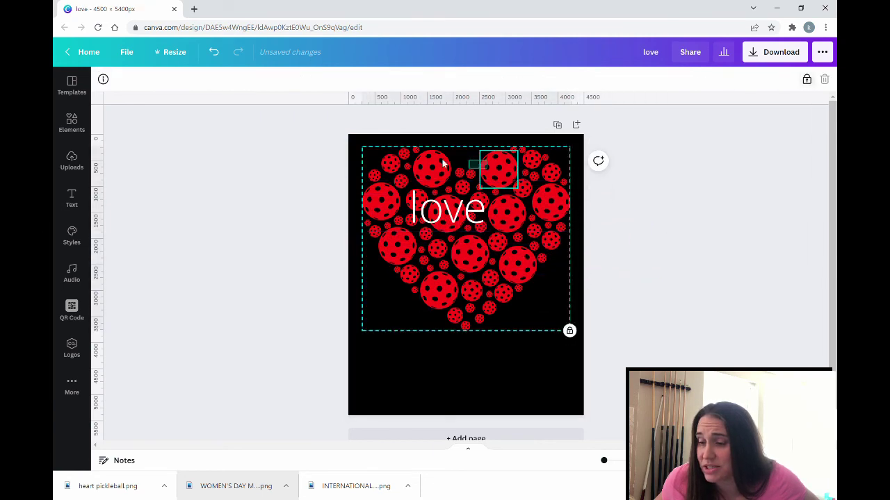
drag(431, 207, 448, 235)
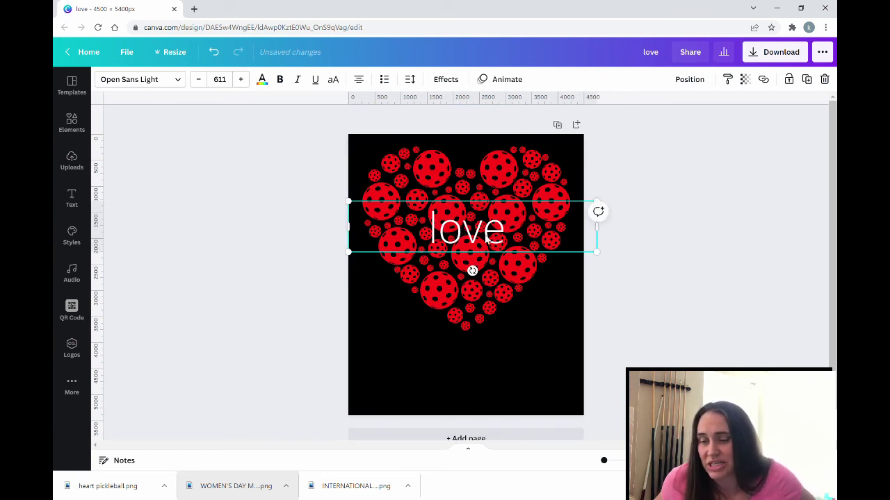
drag(487, 240, 58, 181)
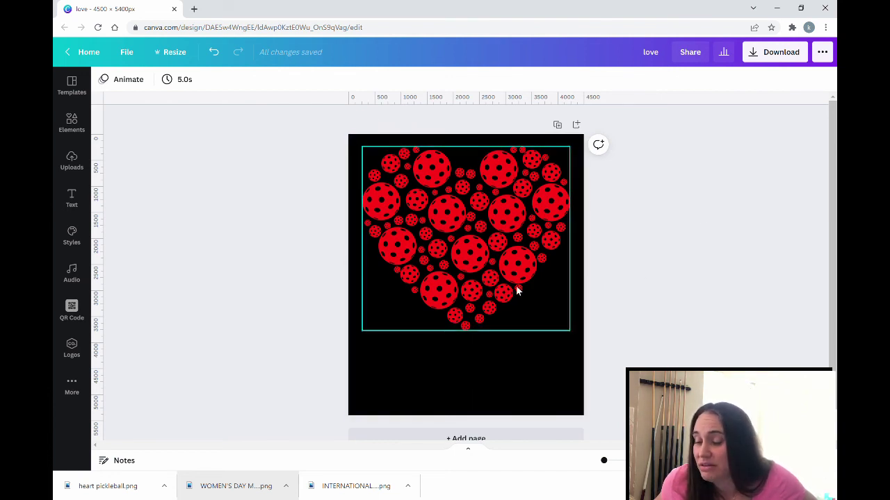
- Unlock the heart group and check that it can be moved again
click(540, 355)
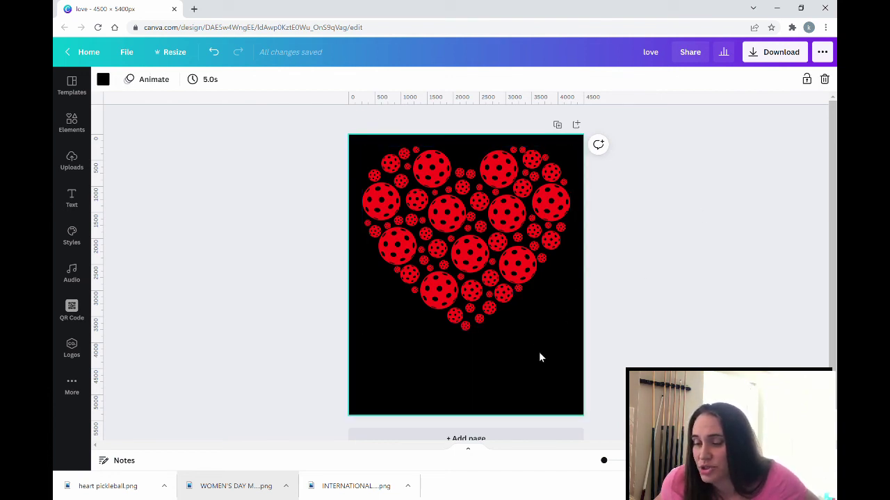
click(491, 254)
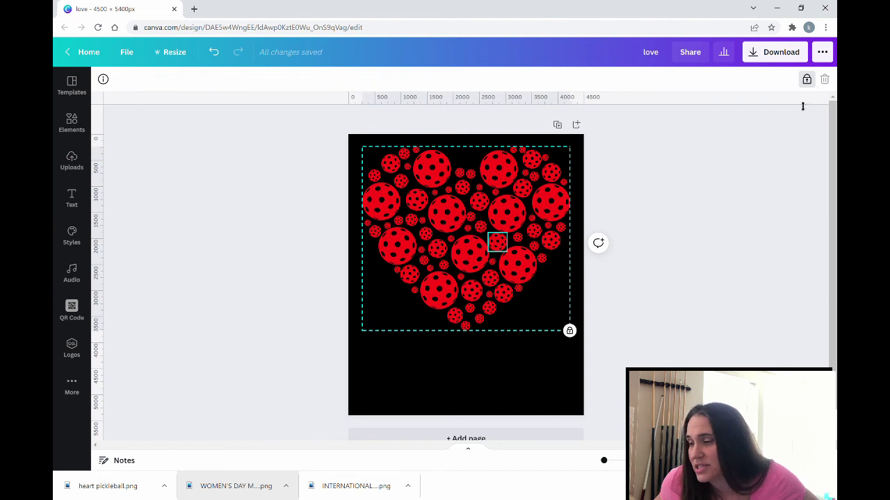
click(806, 79)
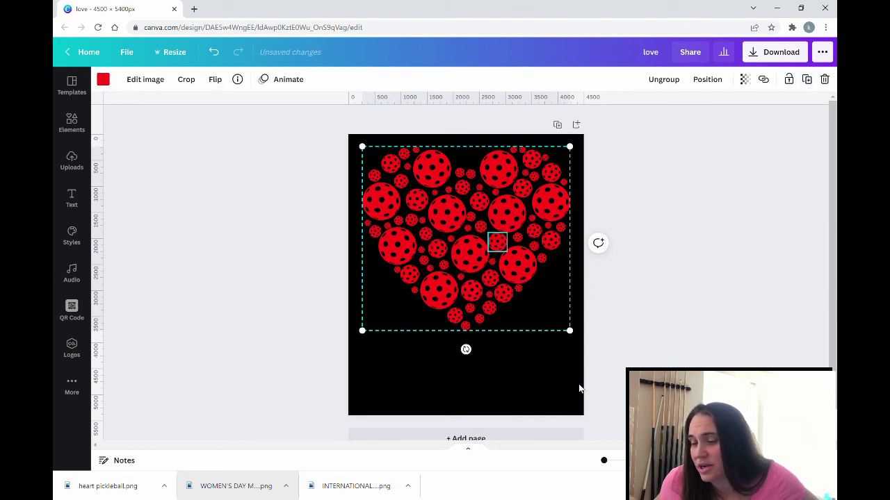
click(551, 387)
mouse_move(420, 250)
mouse_down()
mouse_move(433, 260)
mouse_move(428, 241)
mouse_move(422, 248)
mouse_up()
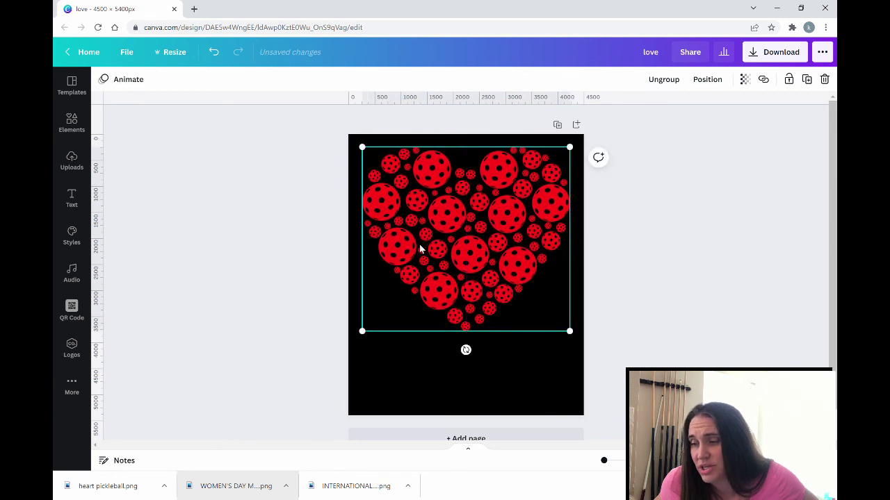
- Ungroup the heart into individual balls, test-moving one ball and undoing it
click(663, 81)
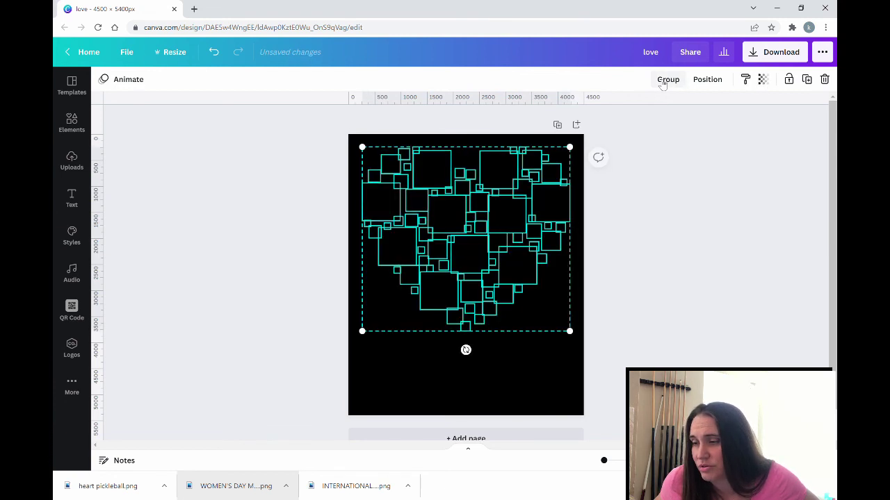
click(513, 401)
drag(465, 333, 478, 366)
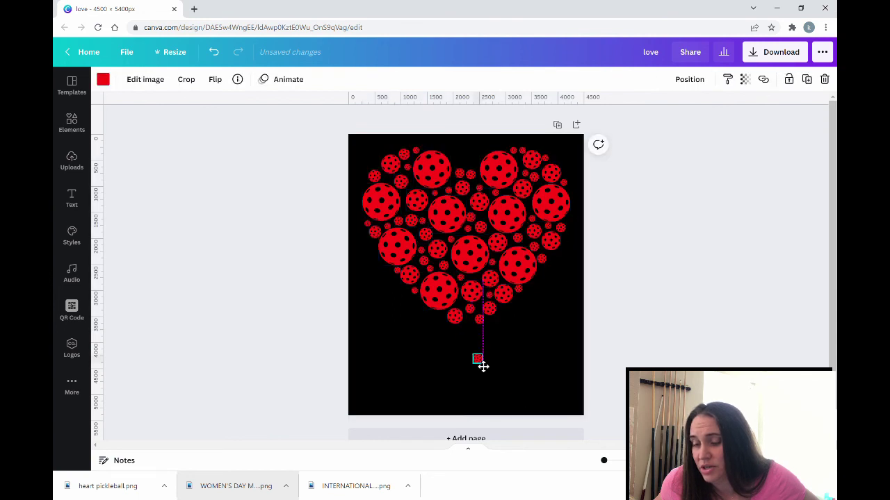
click(215, 54)
click(544, 342)
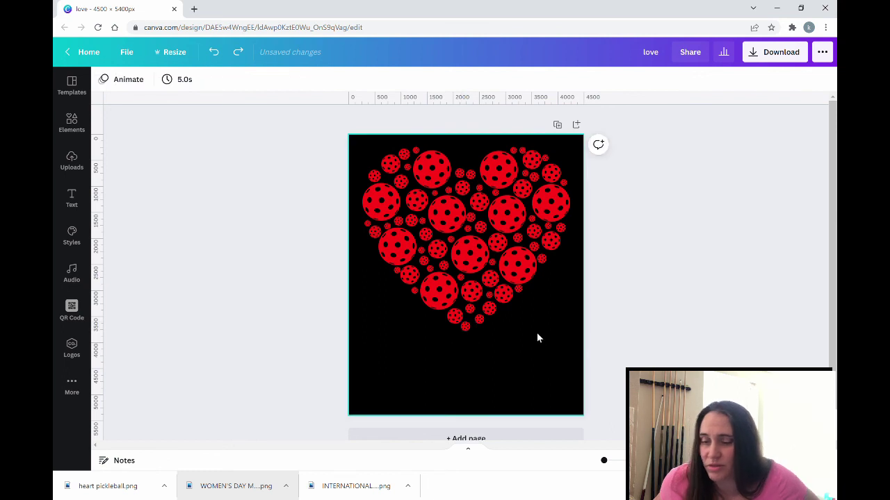
click(344, 144)
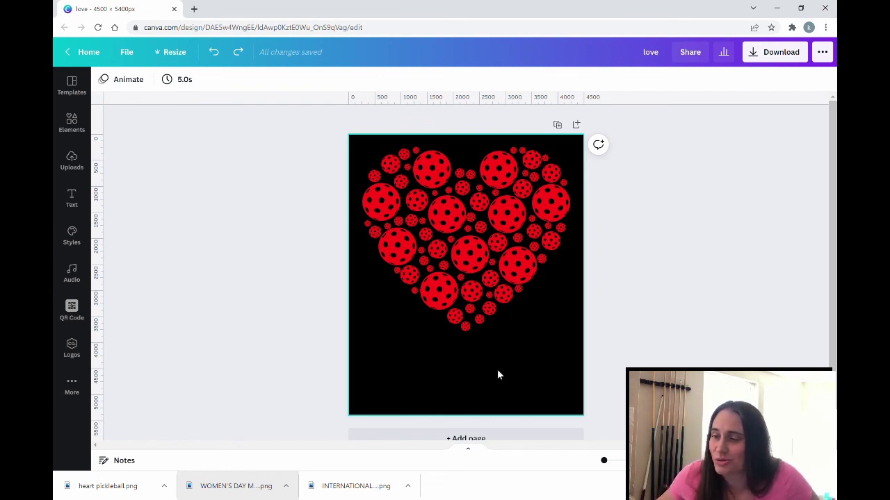
click(541, 367)
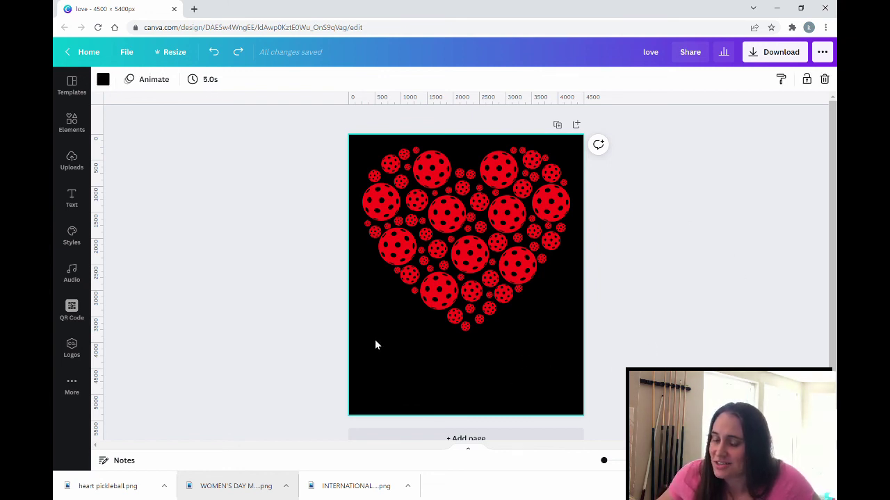